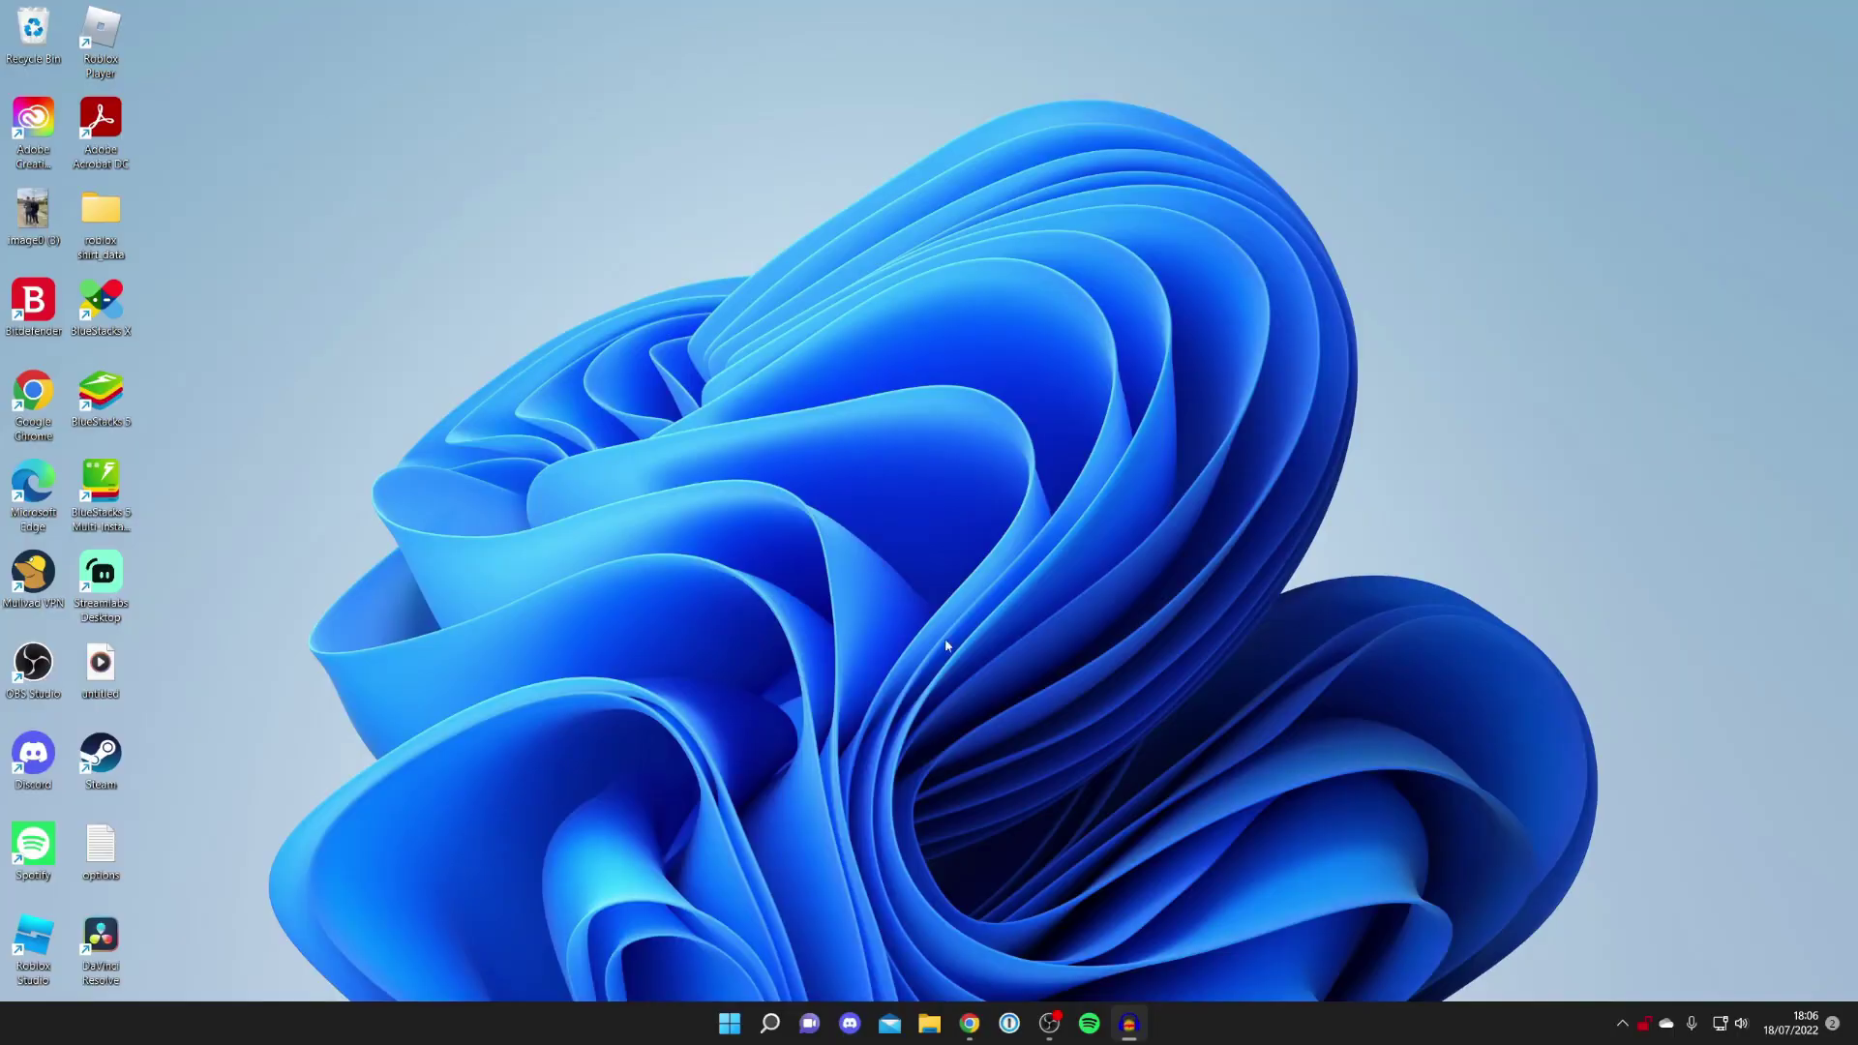
Step: Search Google for 'minecraft' in Chrome and open the Minecraft Official Site result
click(969, 1023)
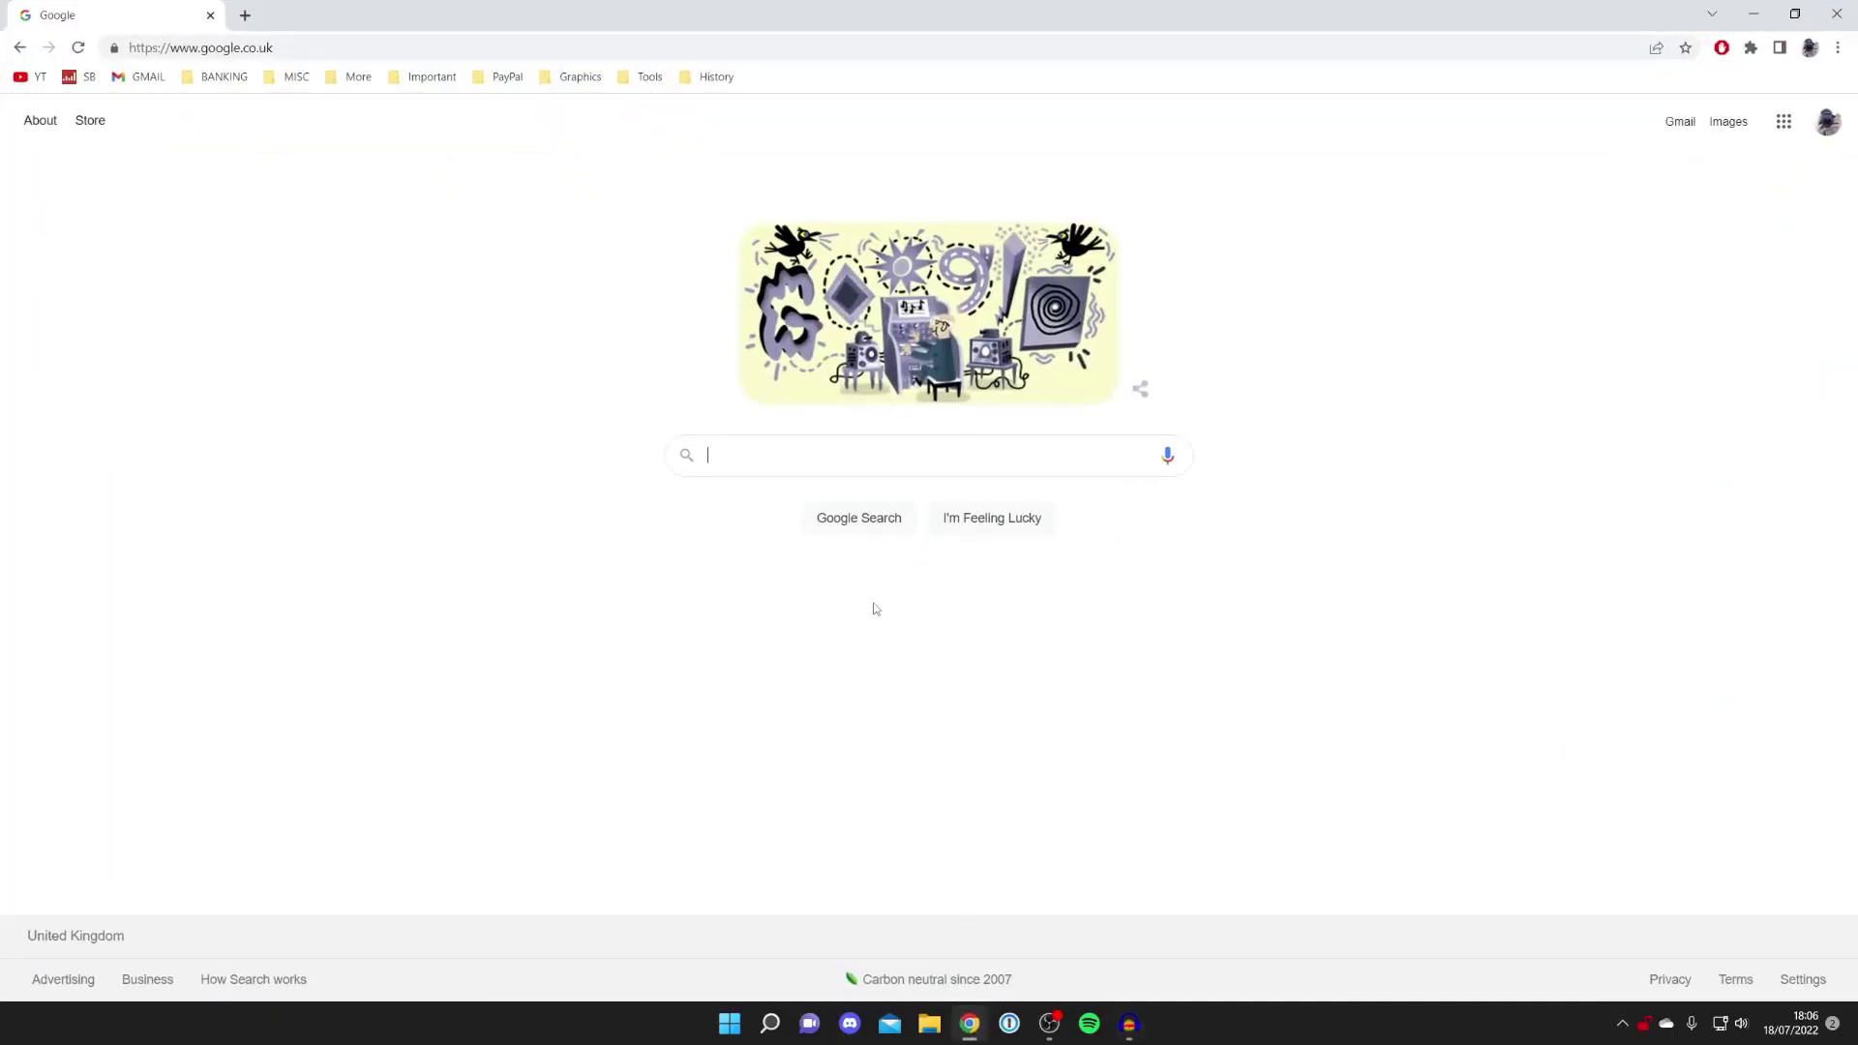
click(812, 455)
text(minec)
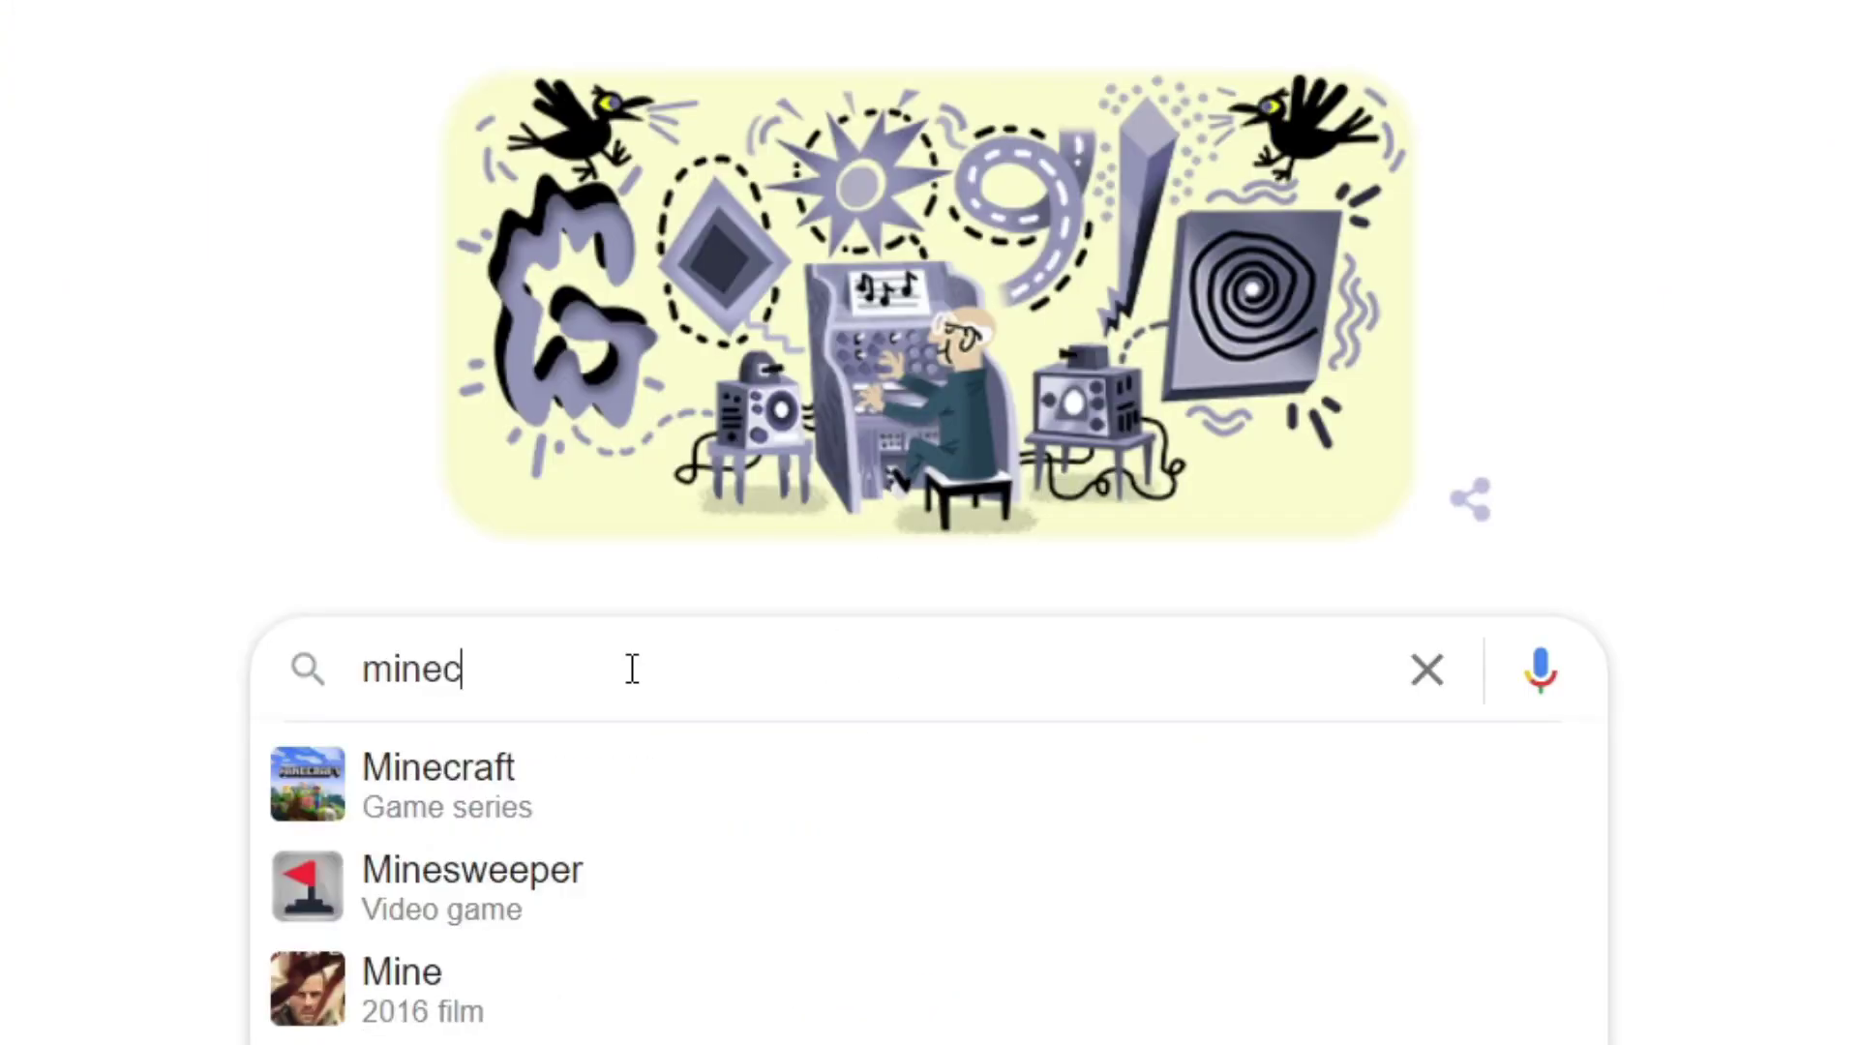
text(raft)
key(Return)
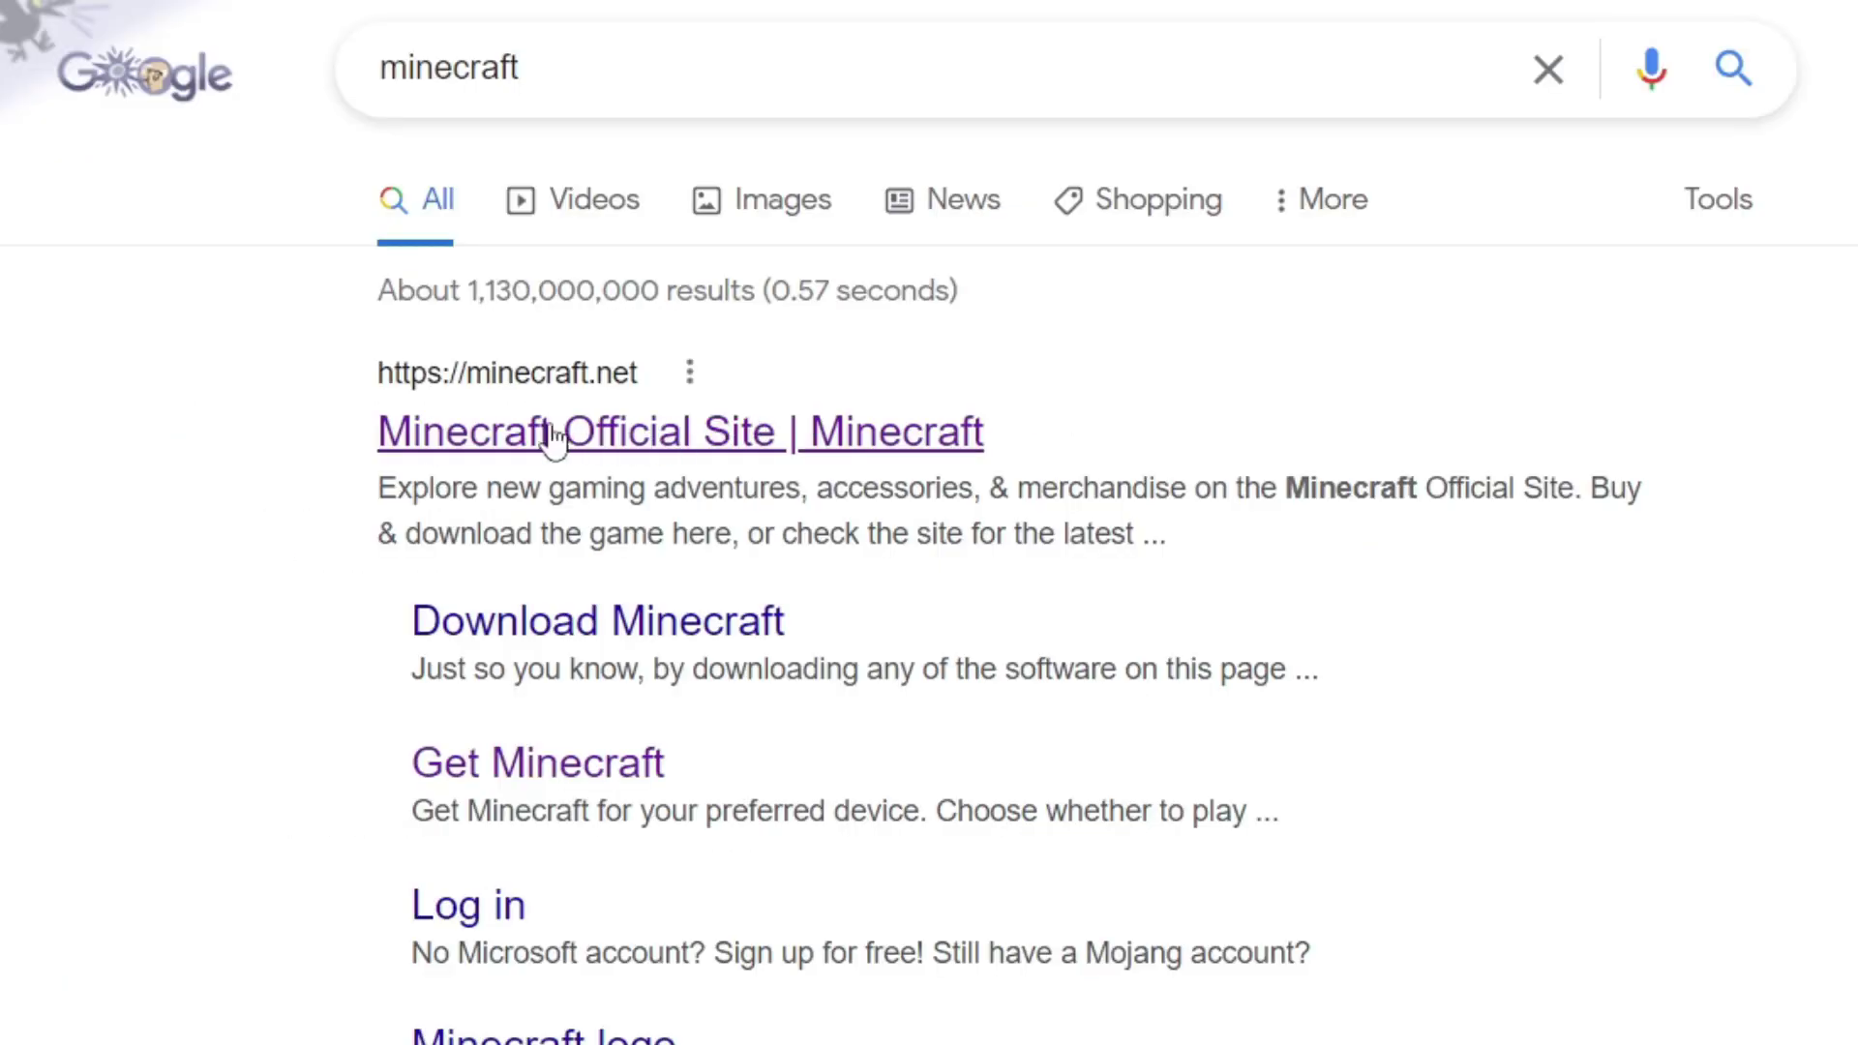
click(725, 443)
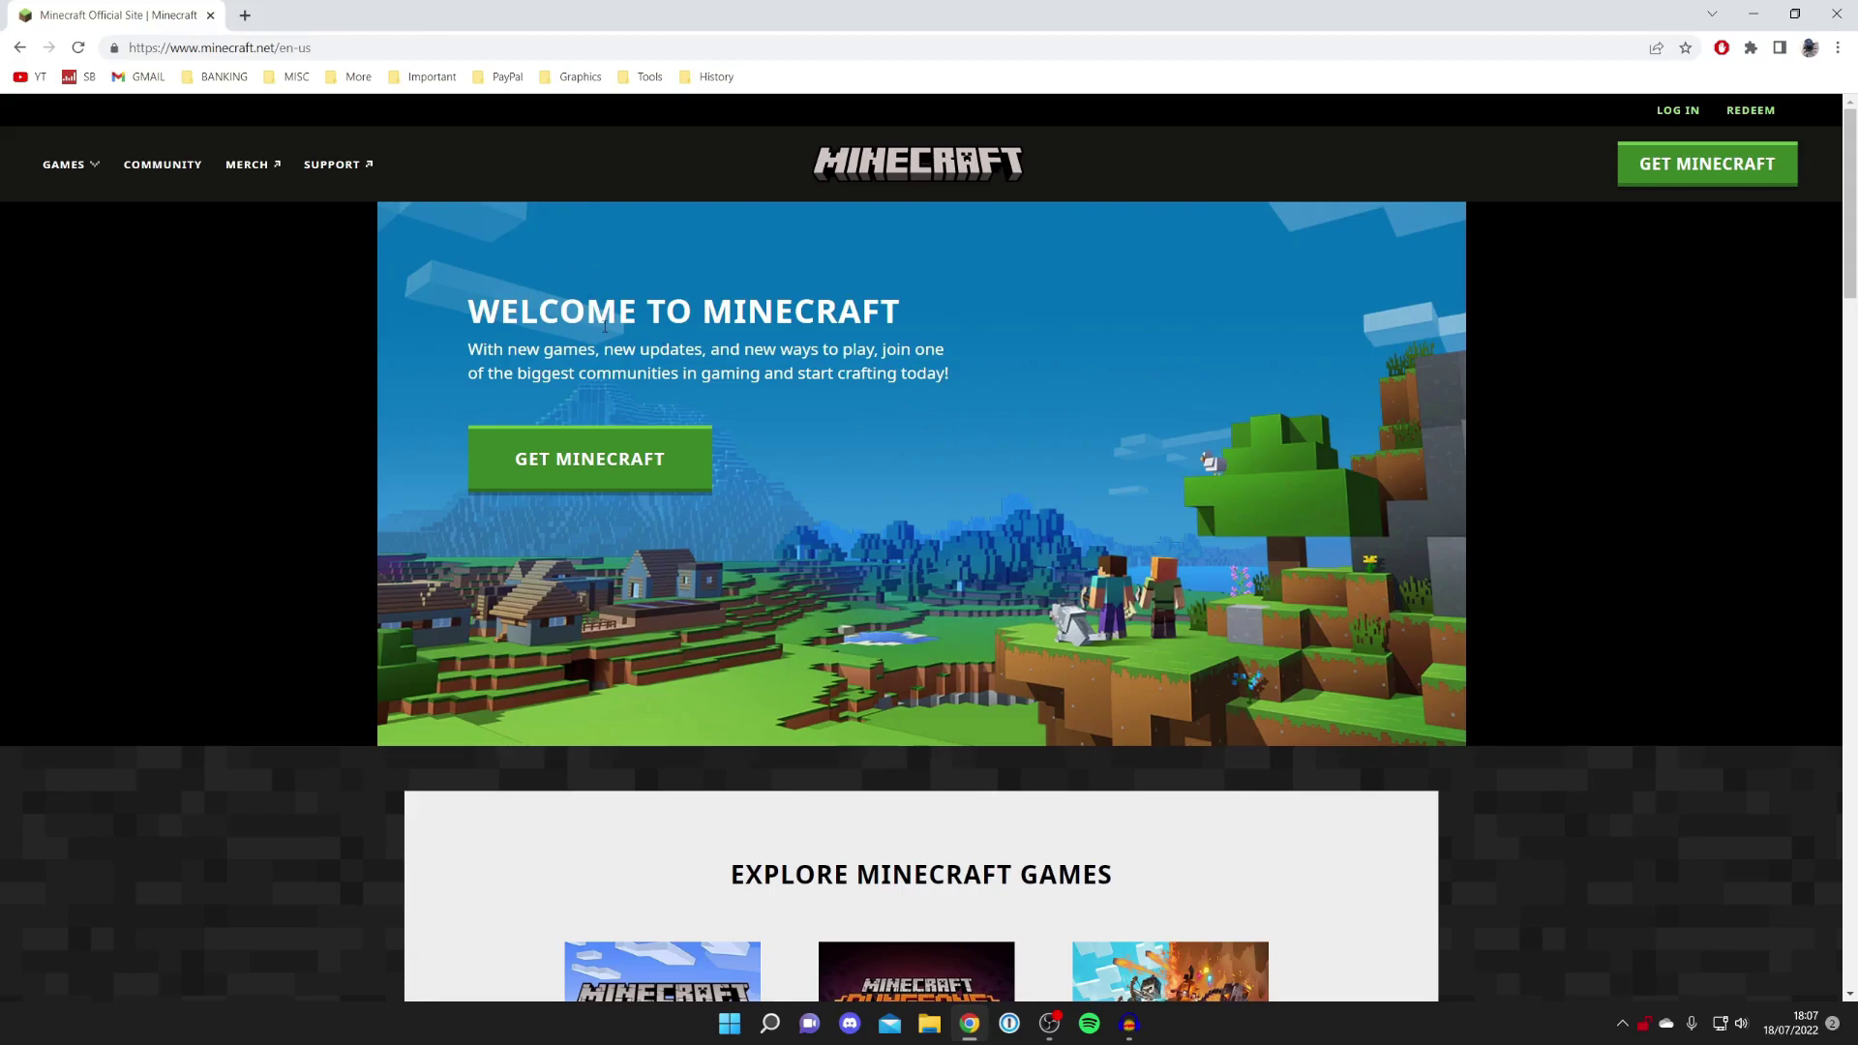
Step: Choose Get Minecraft for computer, then buy Minecraft: Java & Bedrock Edition for PC
click(601, 451)
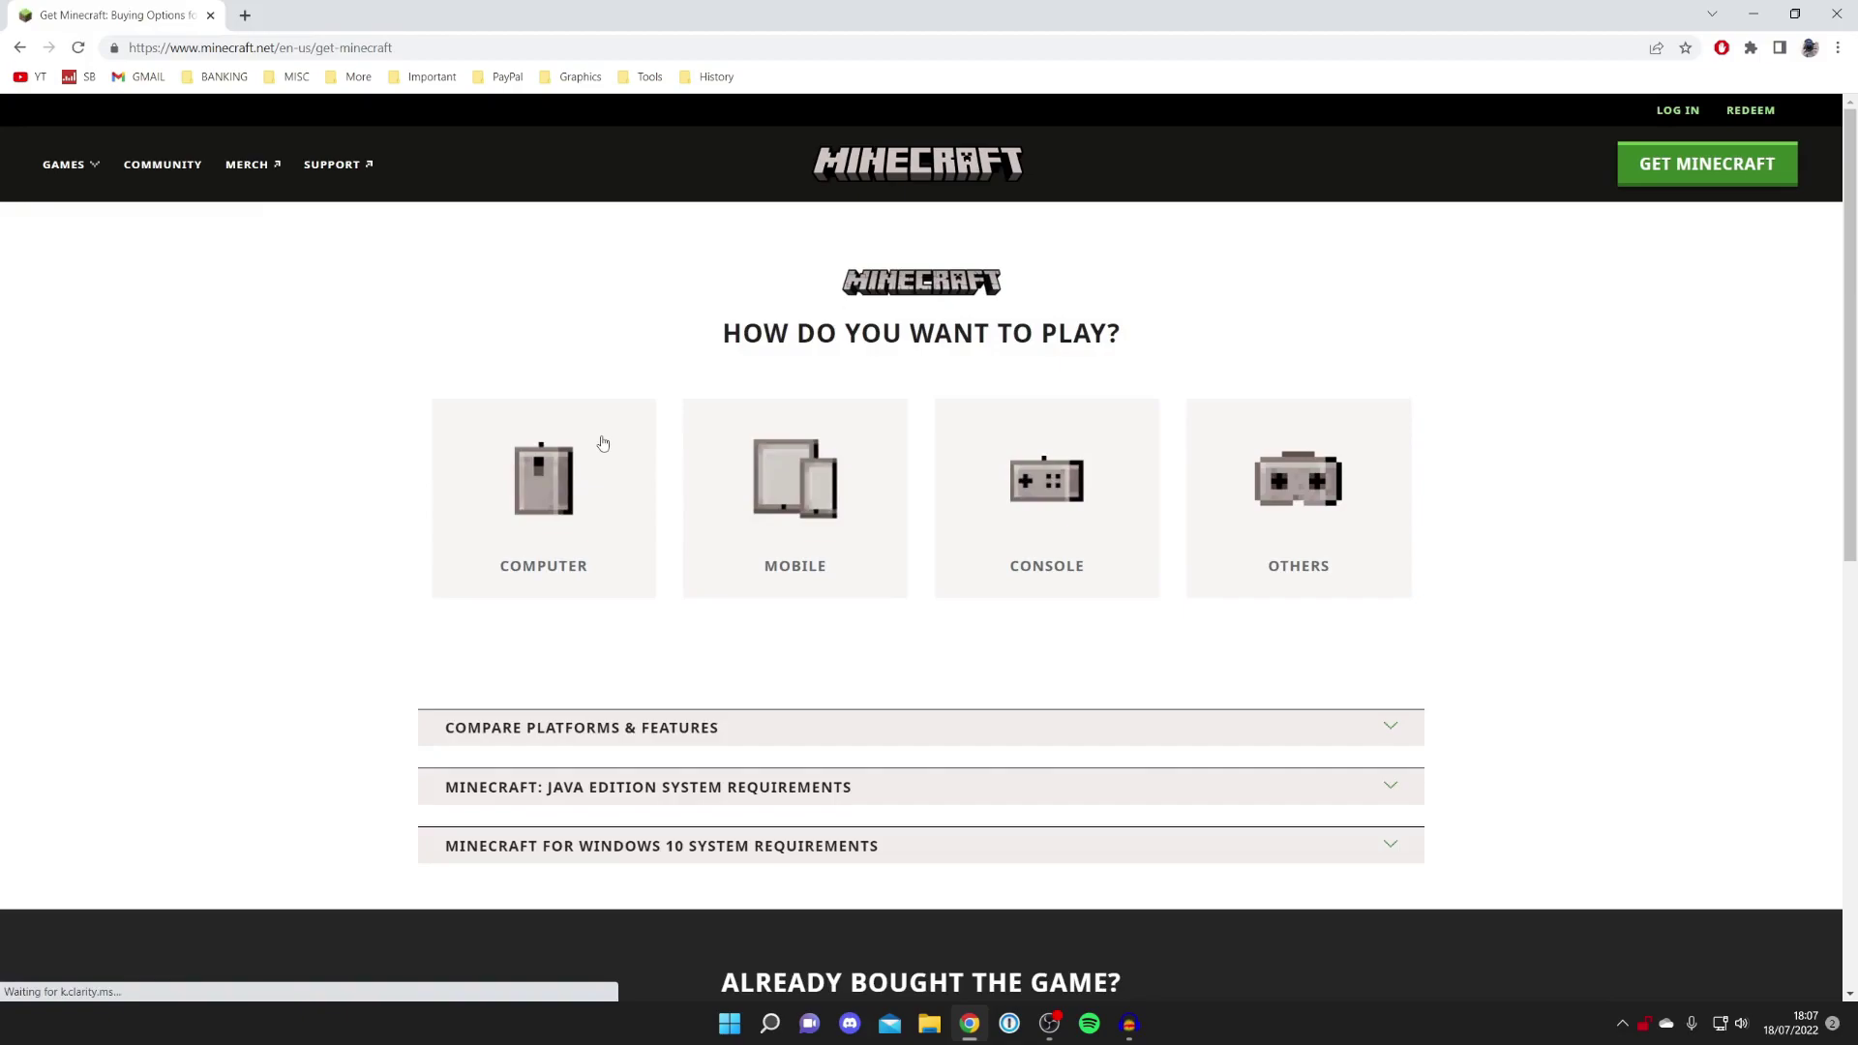
click(508, 492)
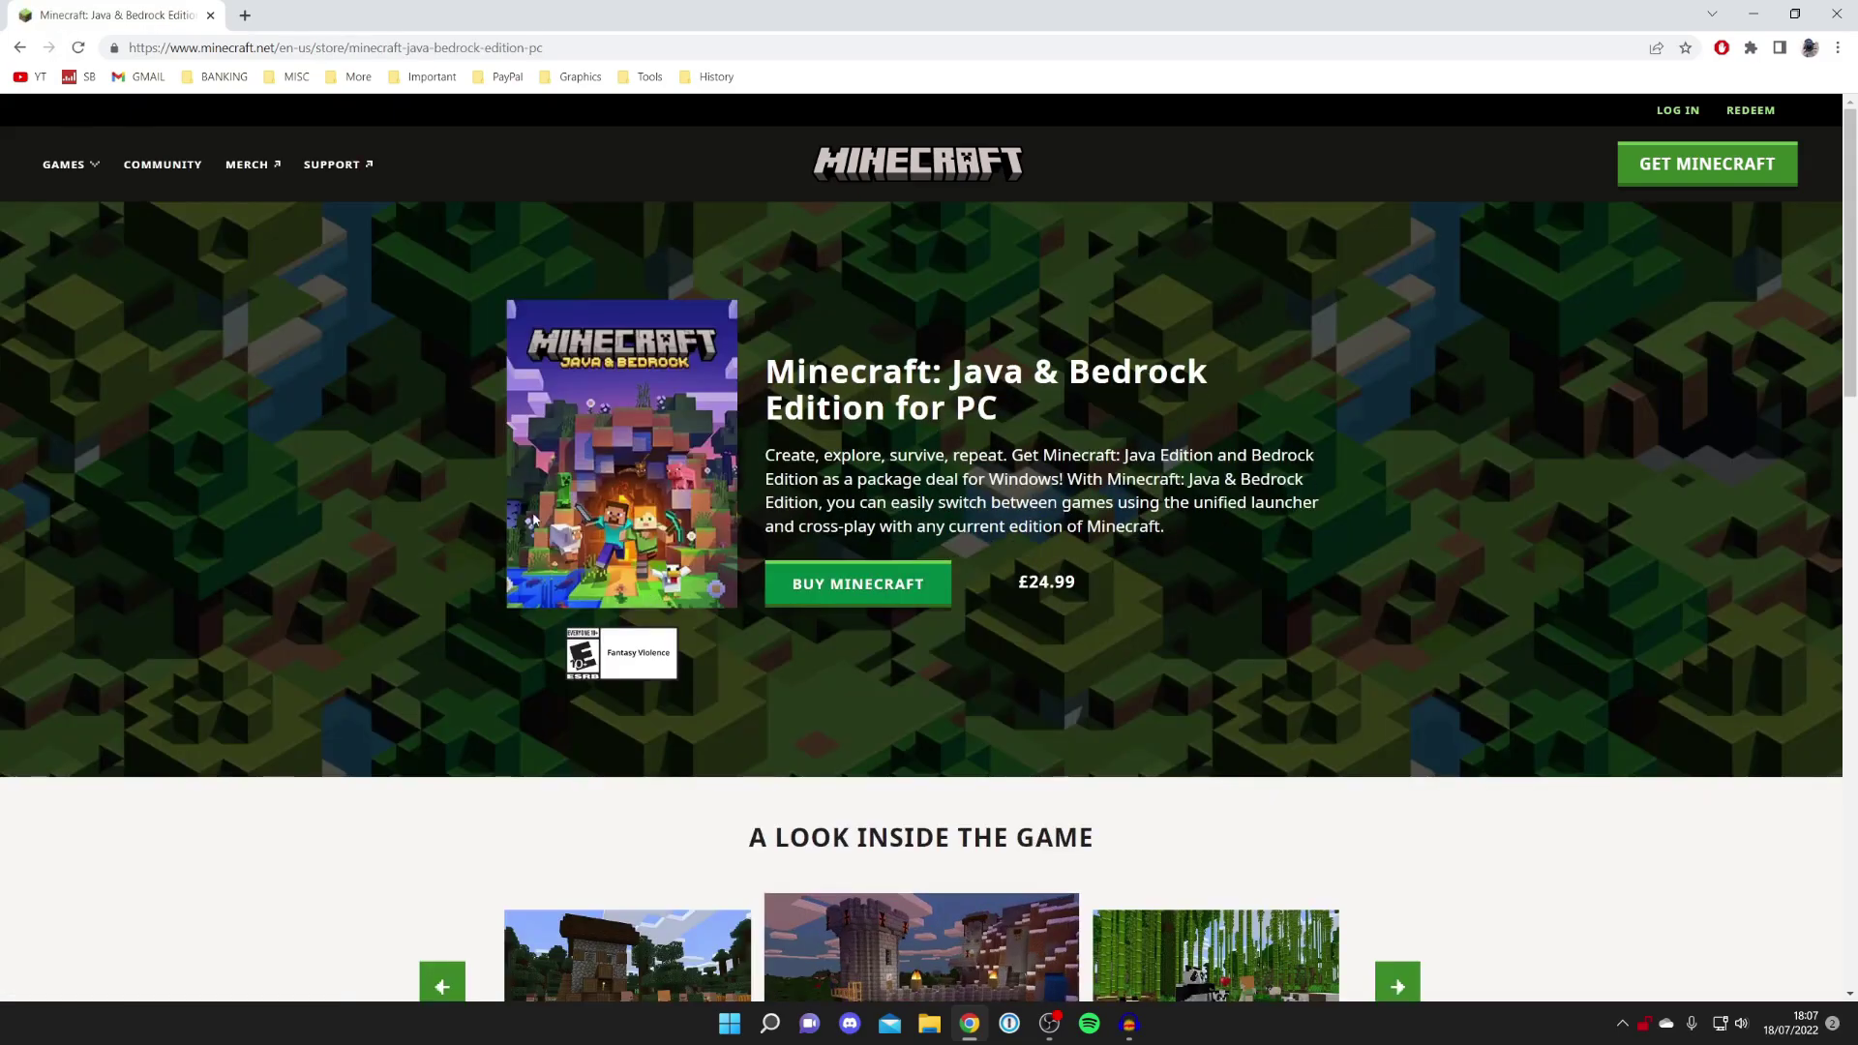
click(837, 587)
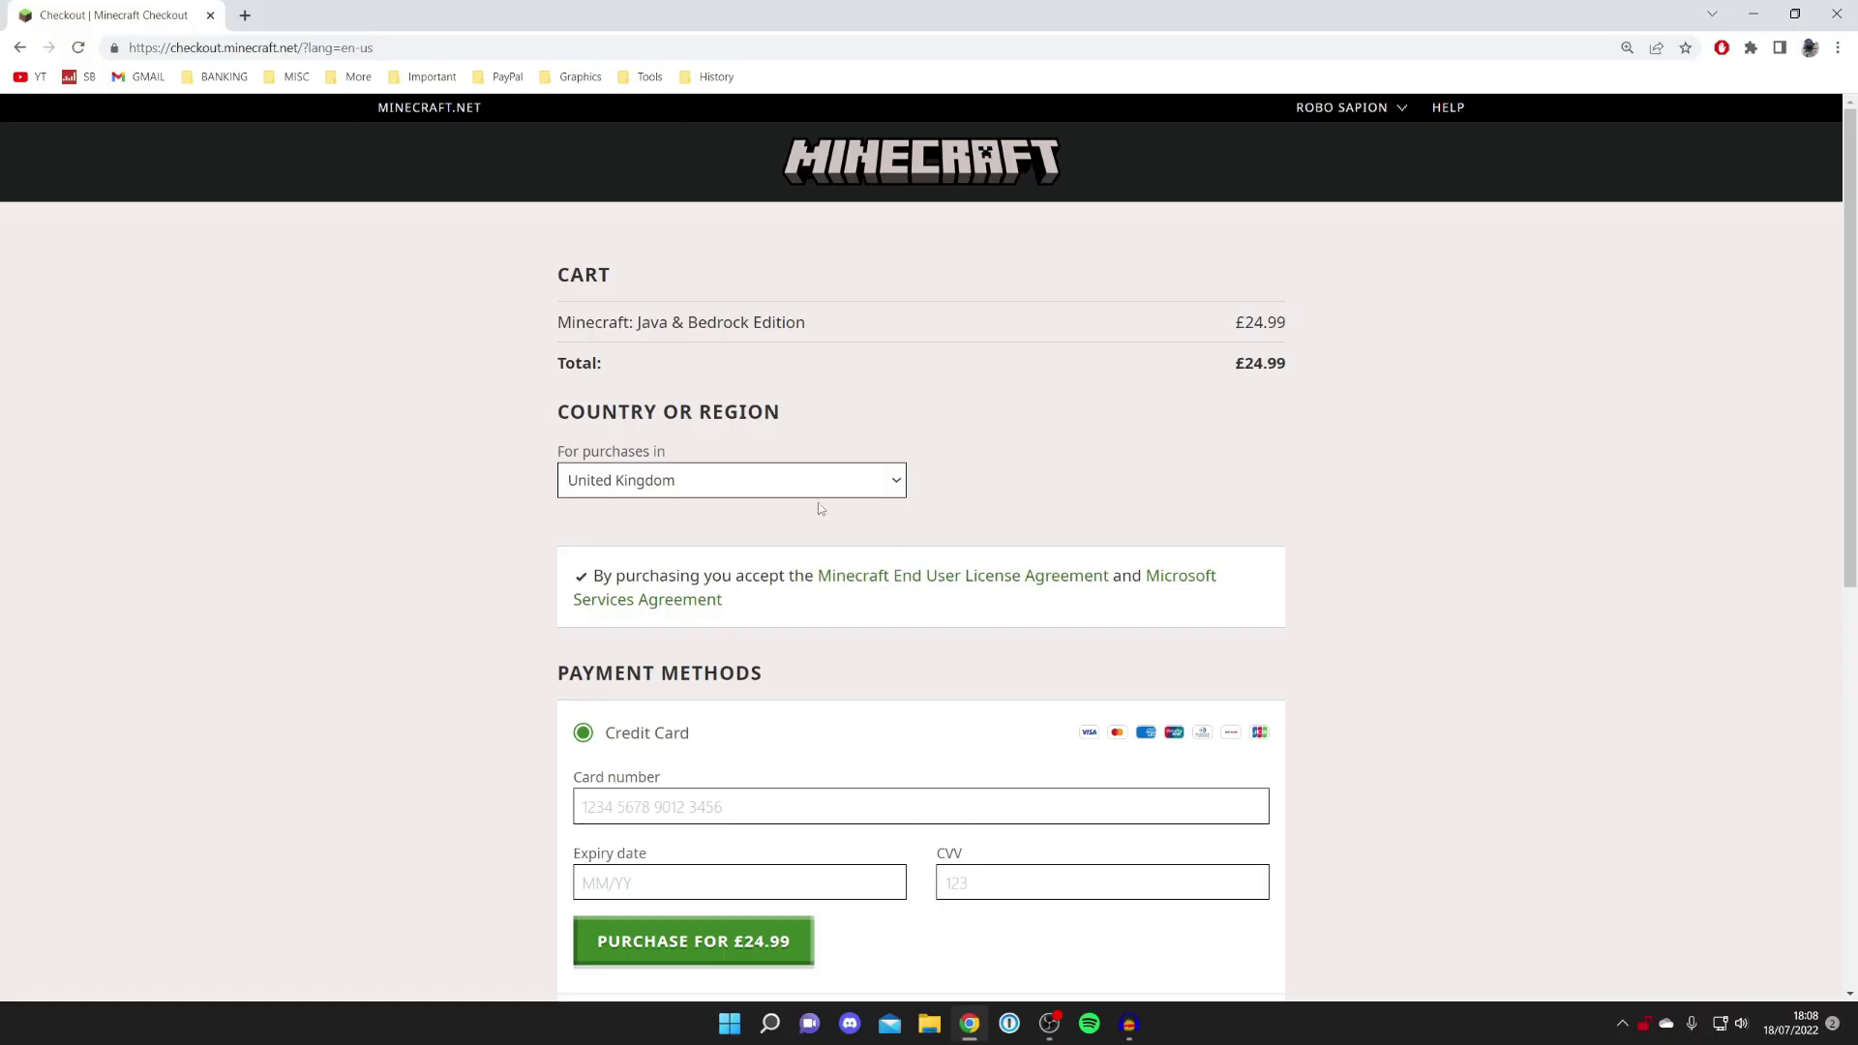
Step: Keep United Kingdom as the purchase region on the £24.99 checkout and review the payment methods
click(625, 481)
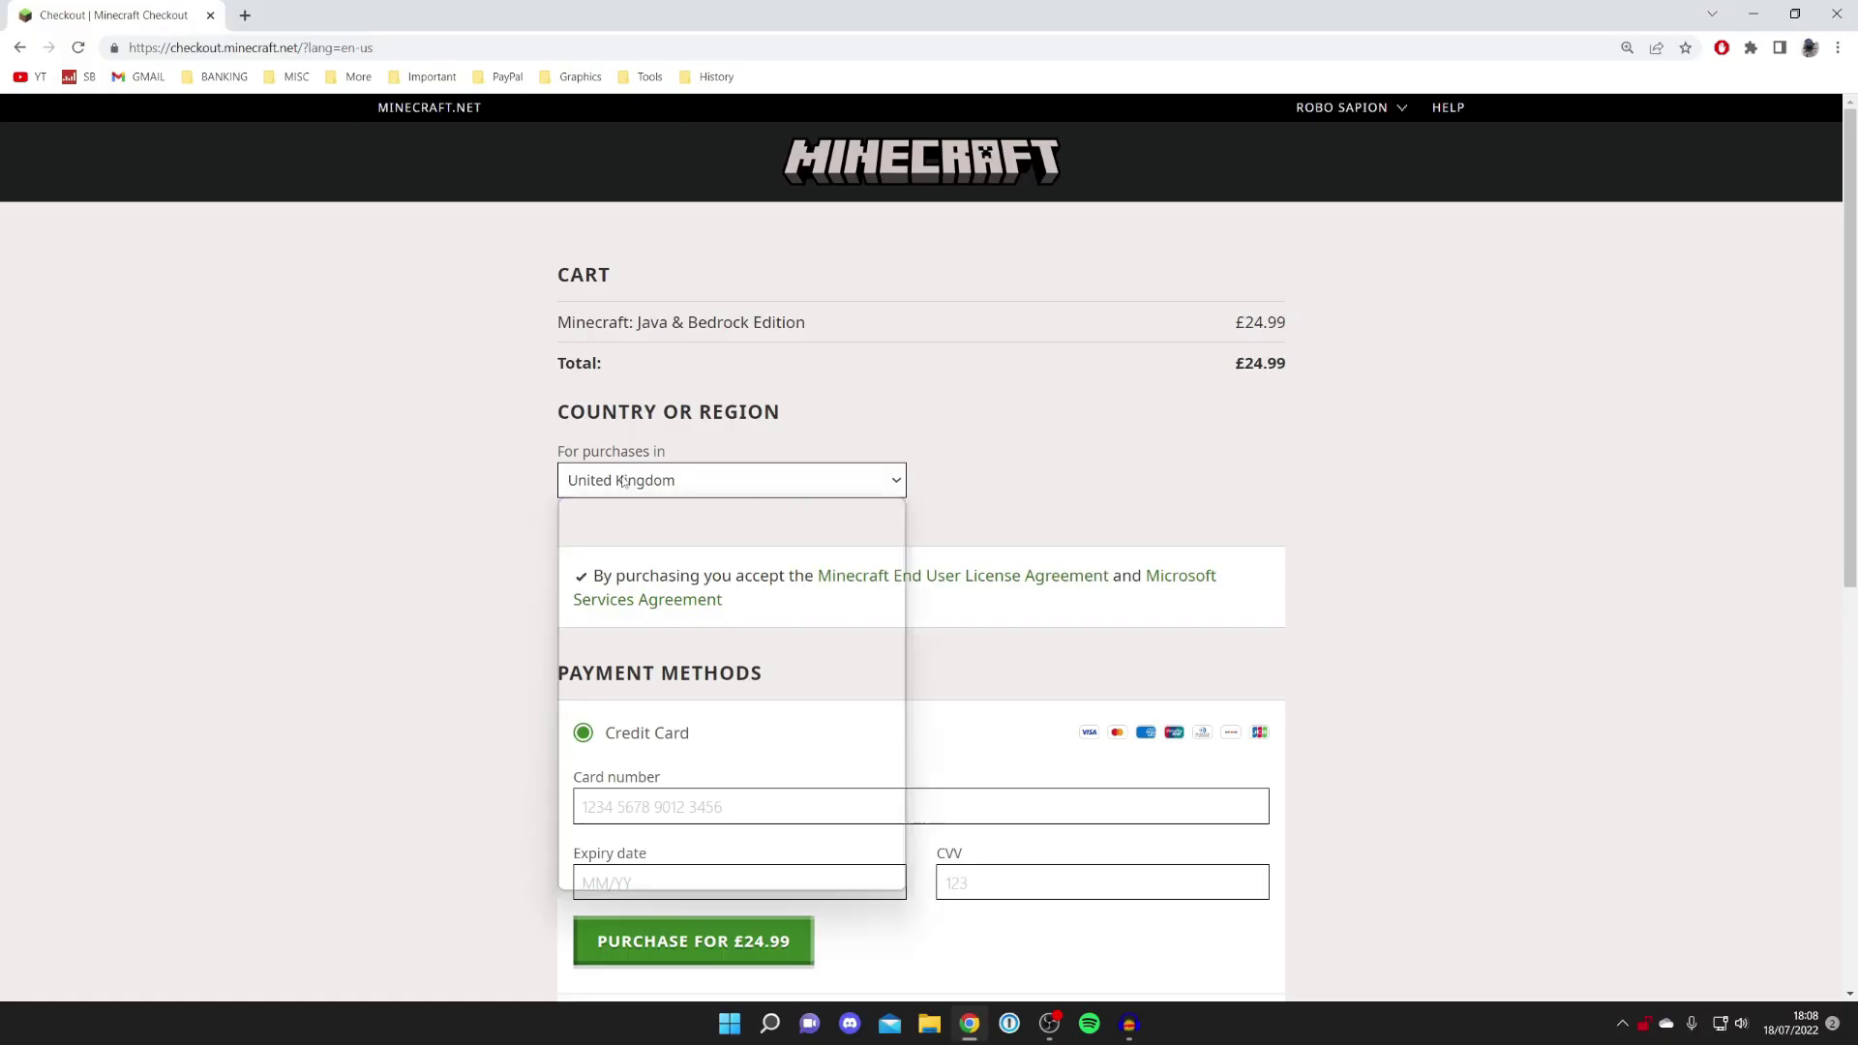
click(725, 484)
scroll(782, 514, down, 2)
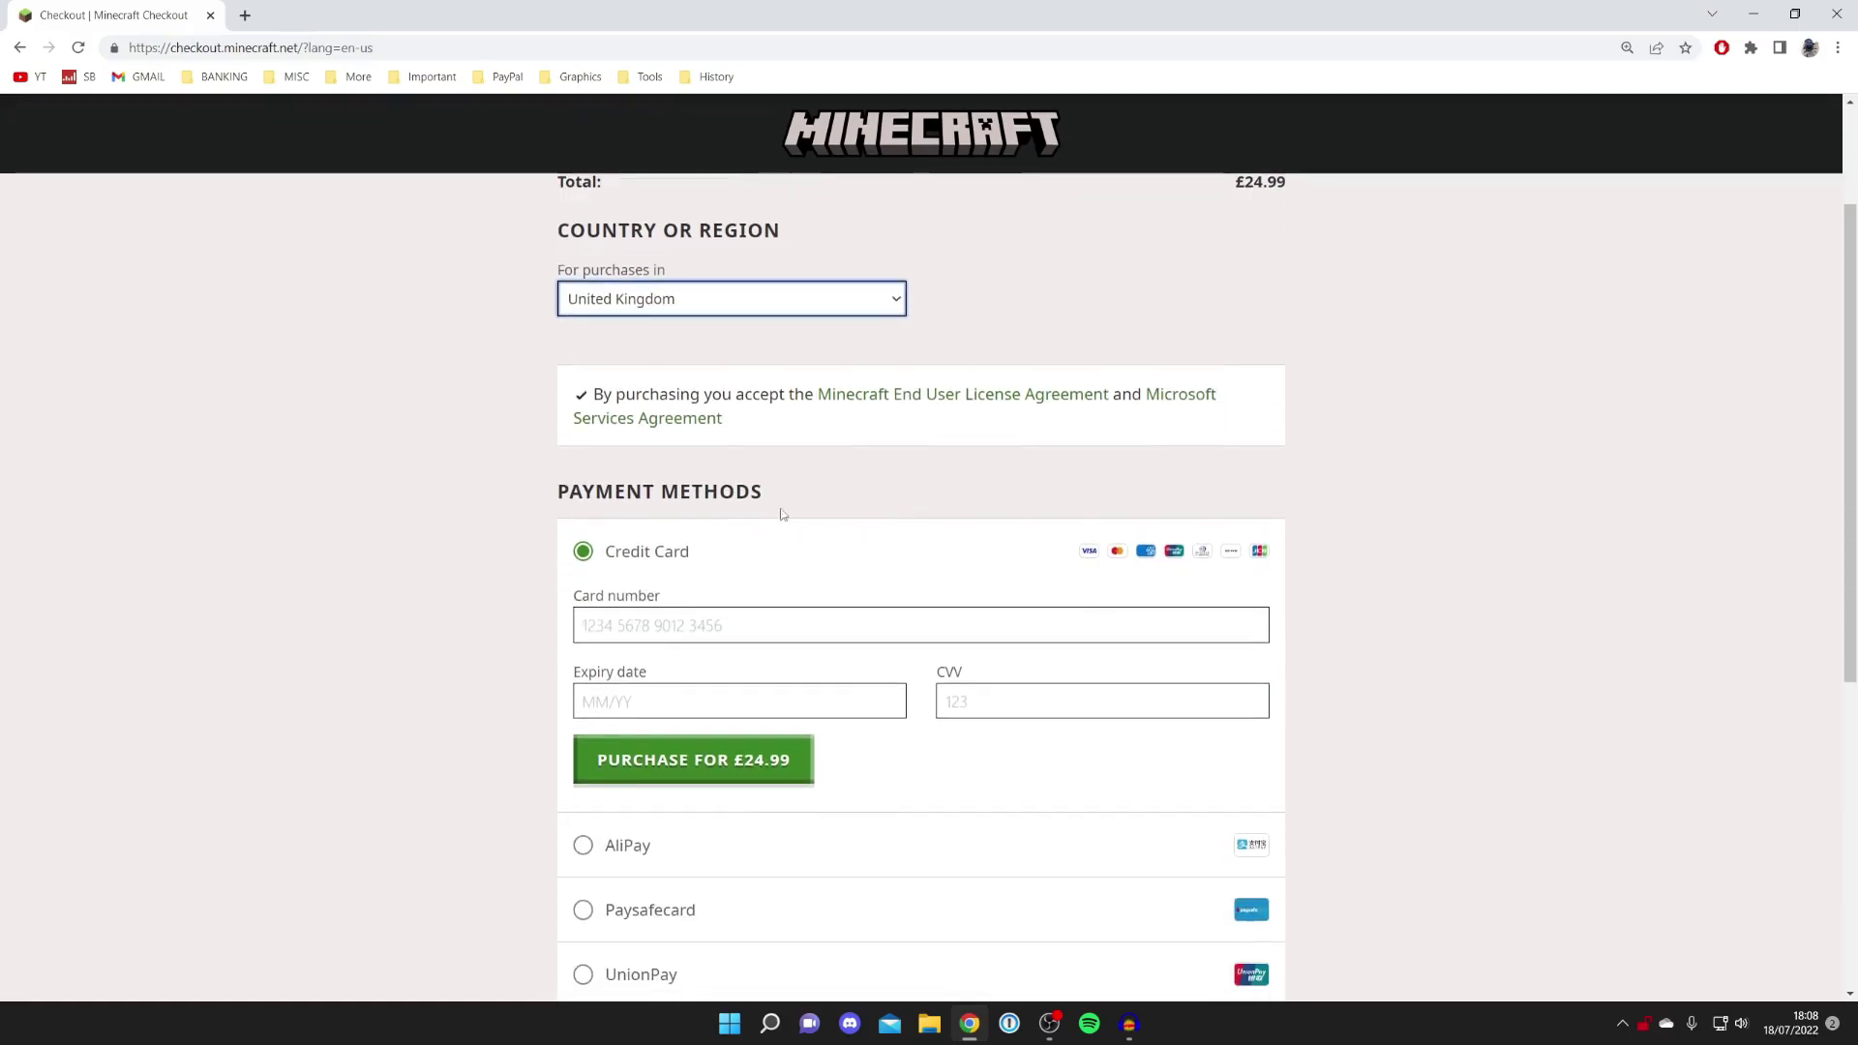
scroll(764, 511, down, 6)
scroll(736, 512, up, 5)
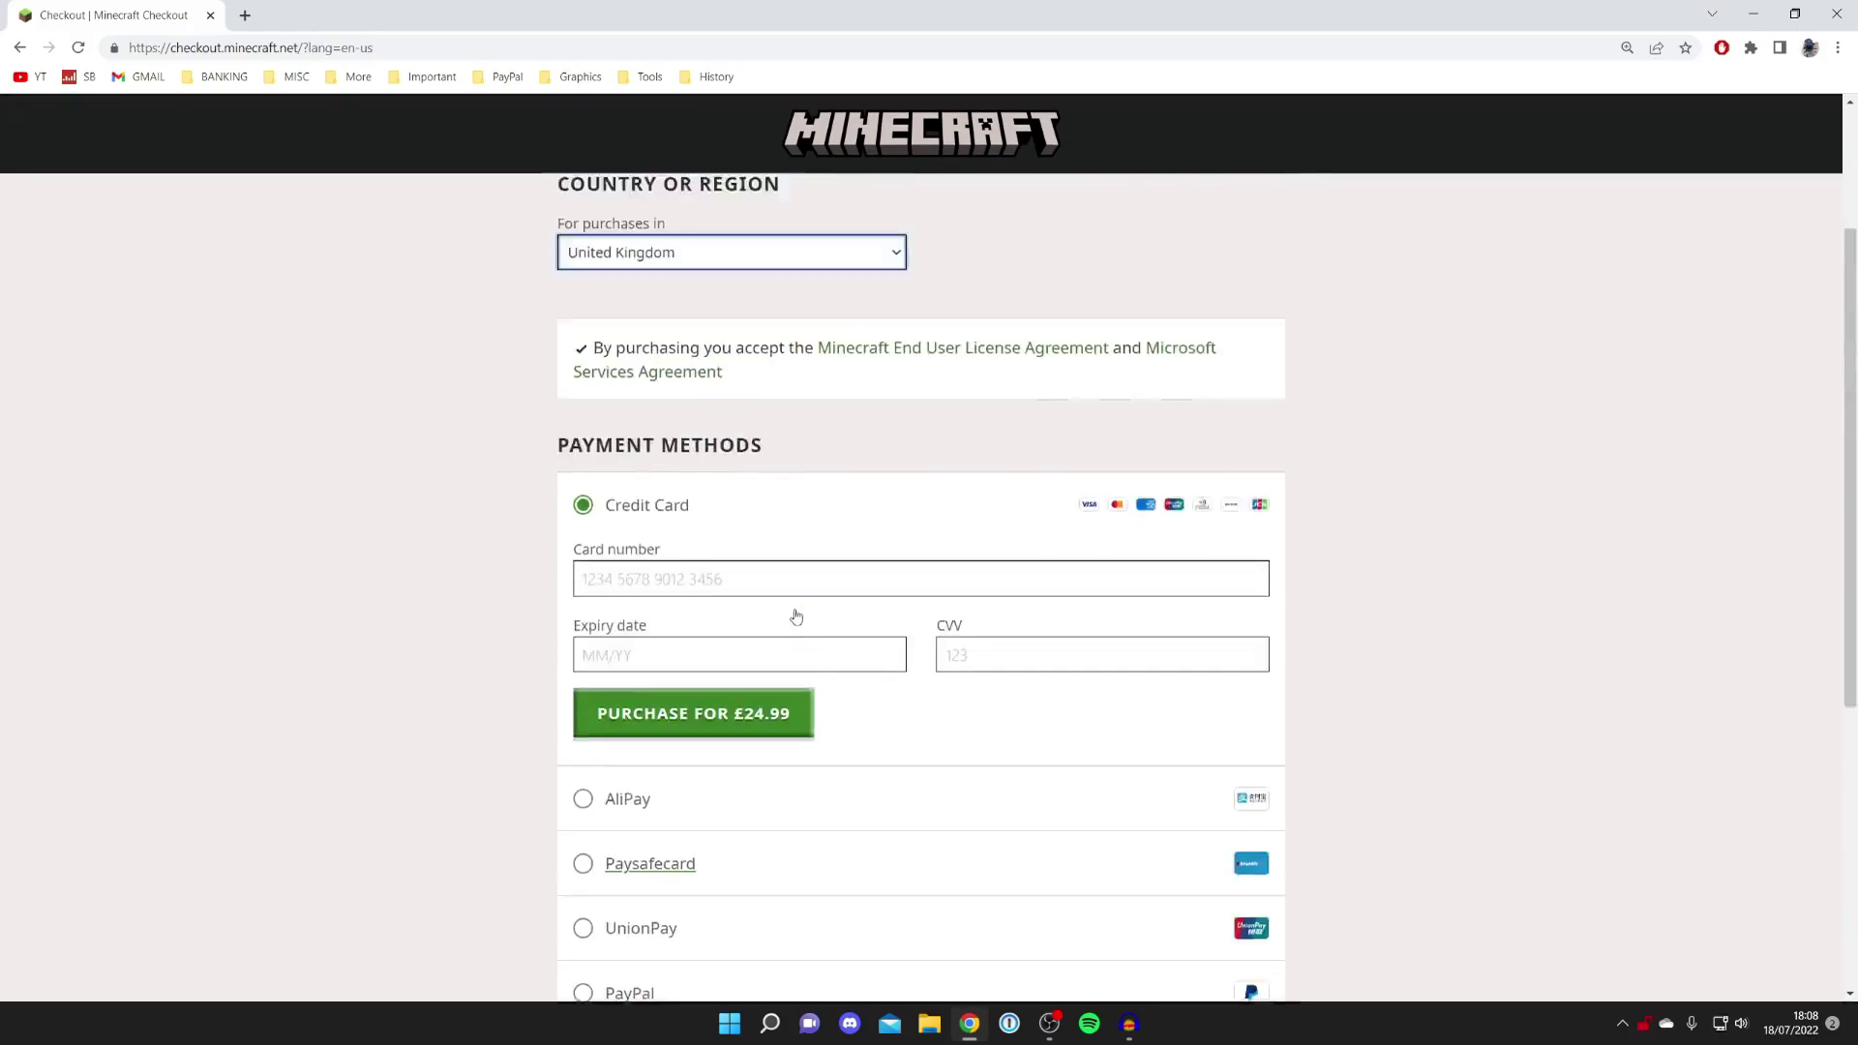
scroll(795, 616, up, 3)
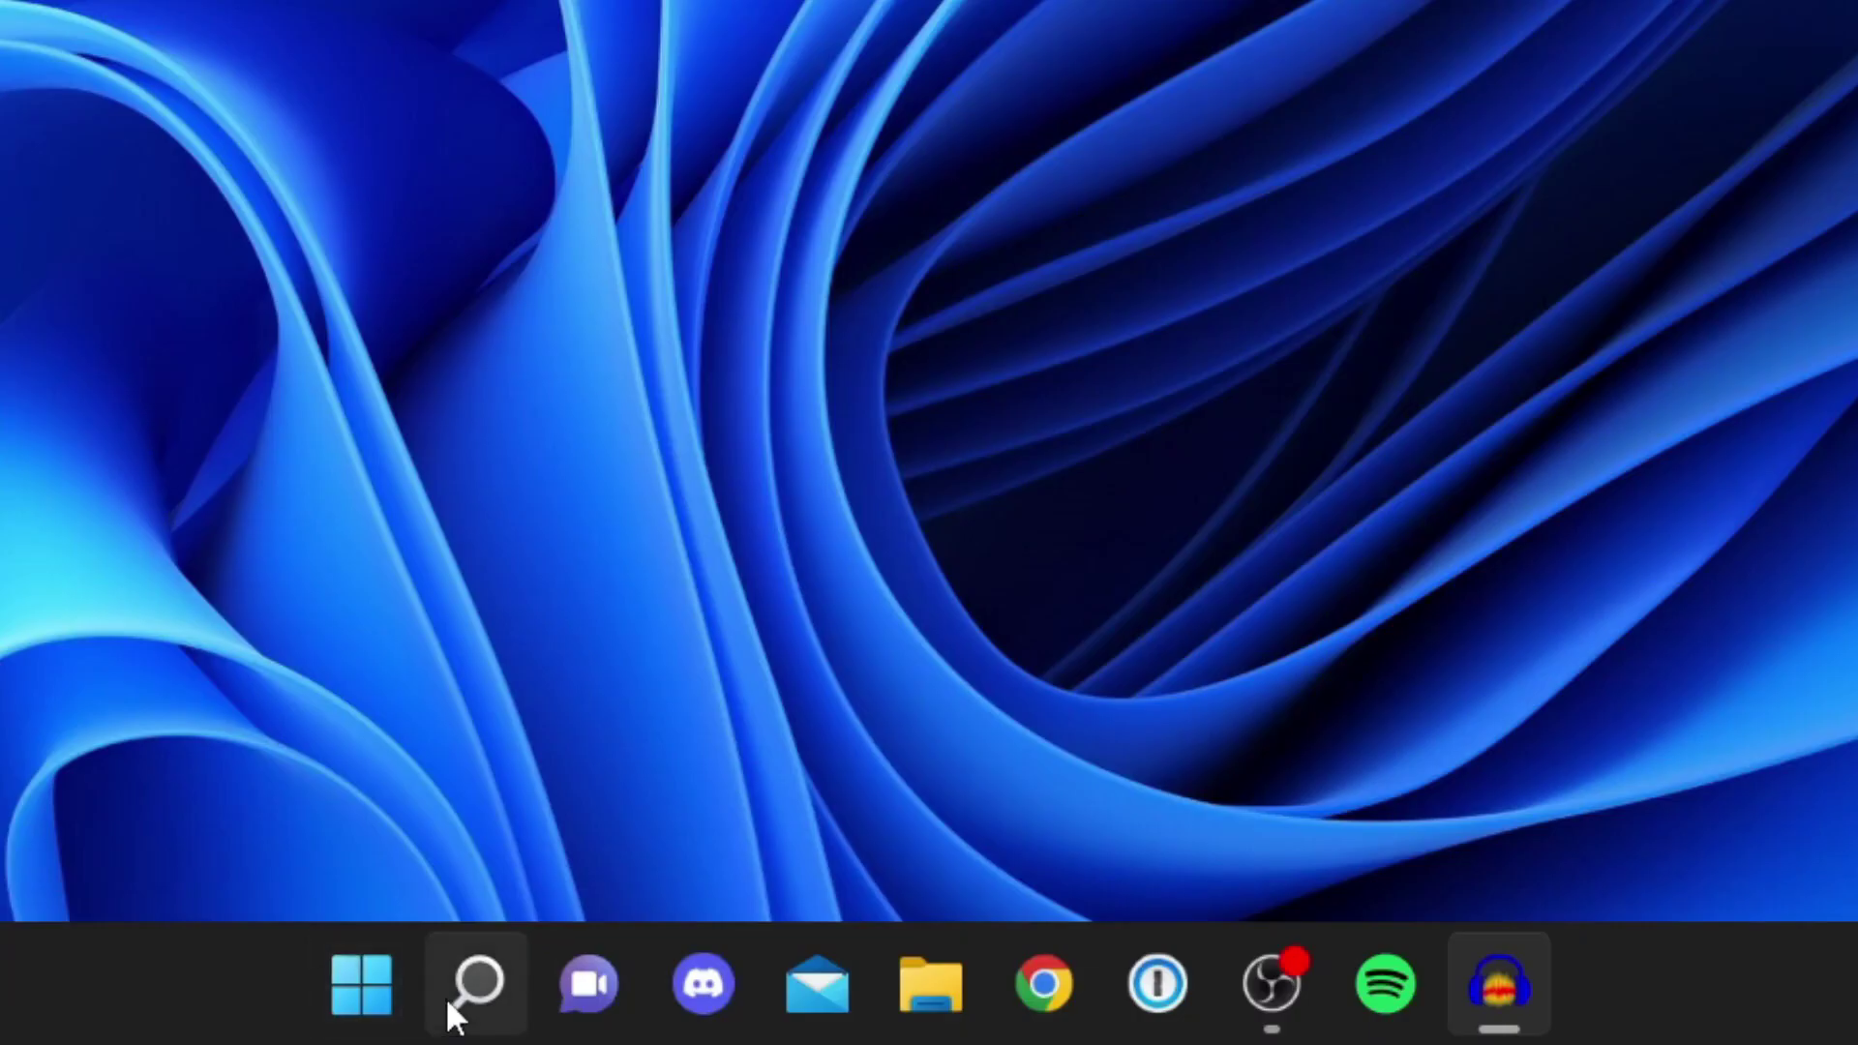
Step: Search the Start menu for 'micro' and launch the Microsoft Store best match
click(447, 996)
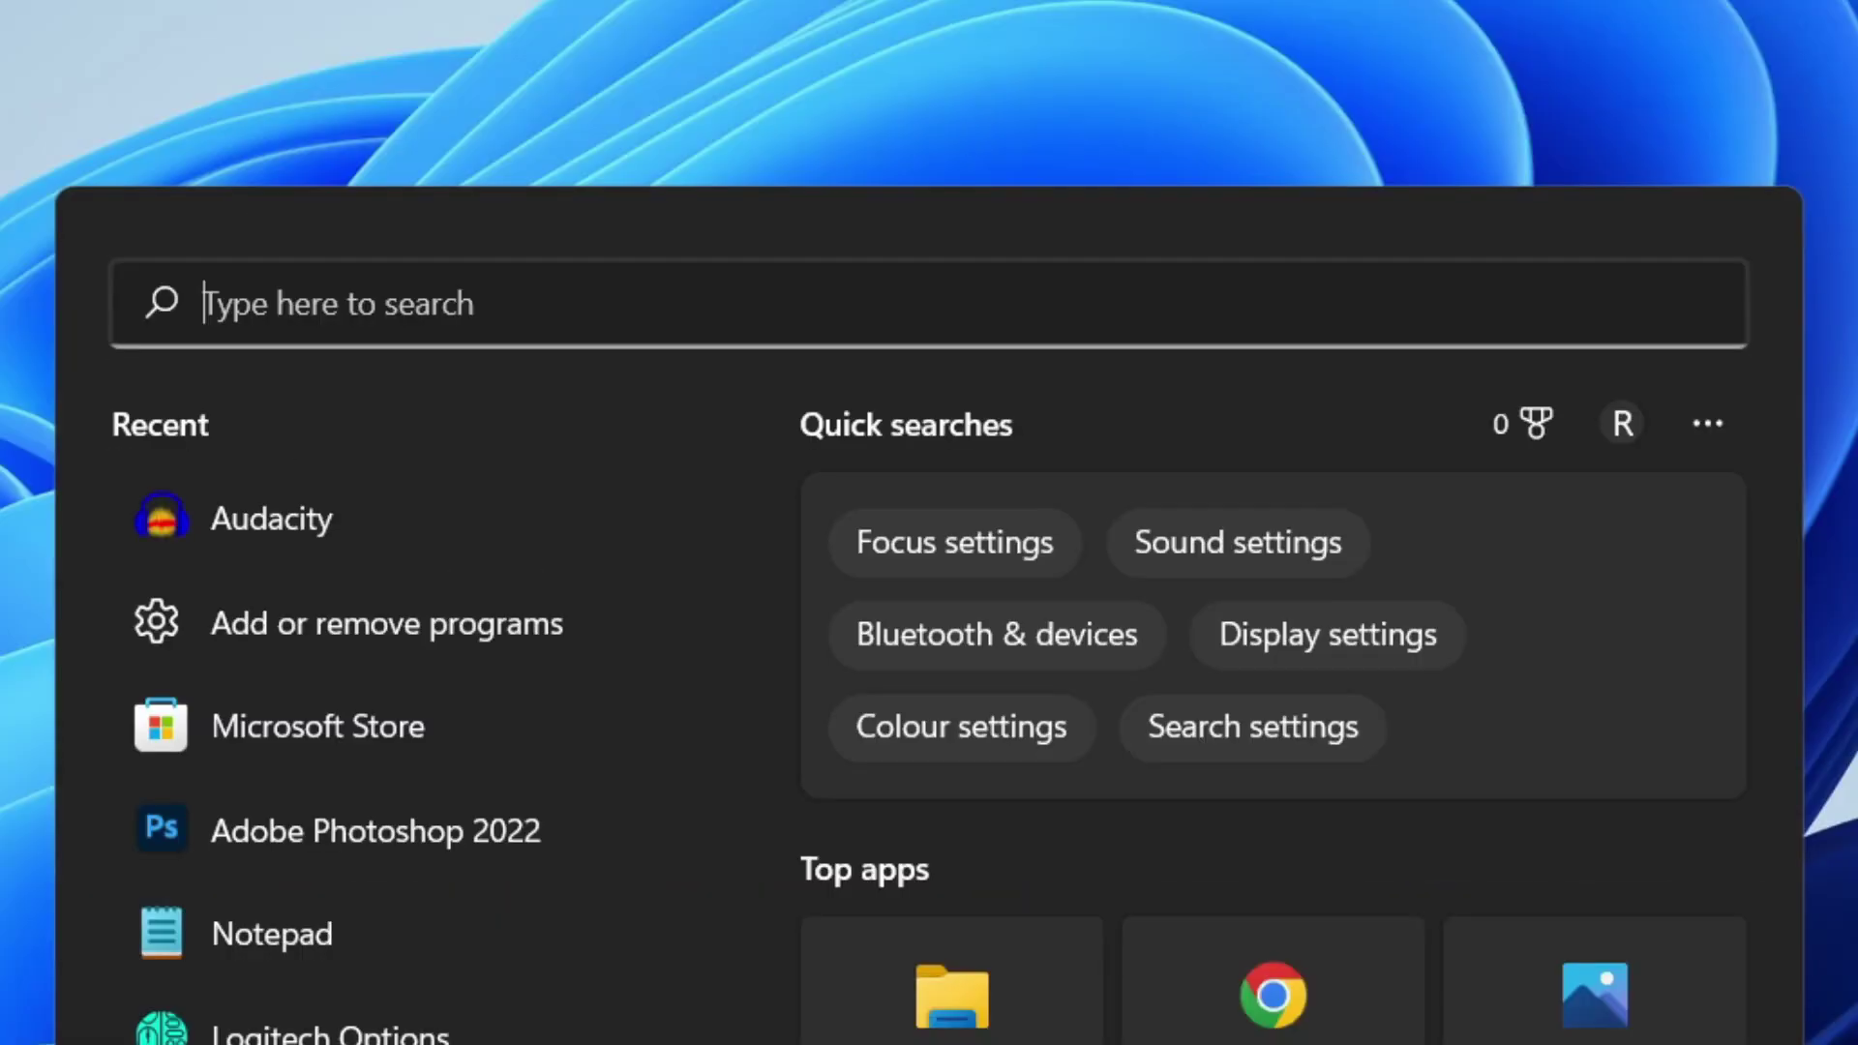
text(microsoft Store)
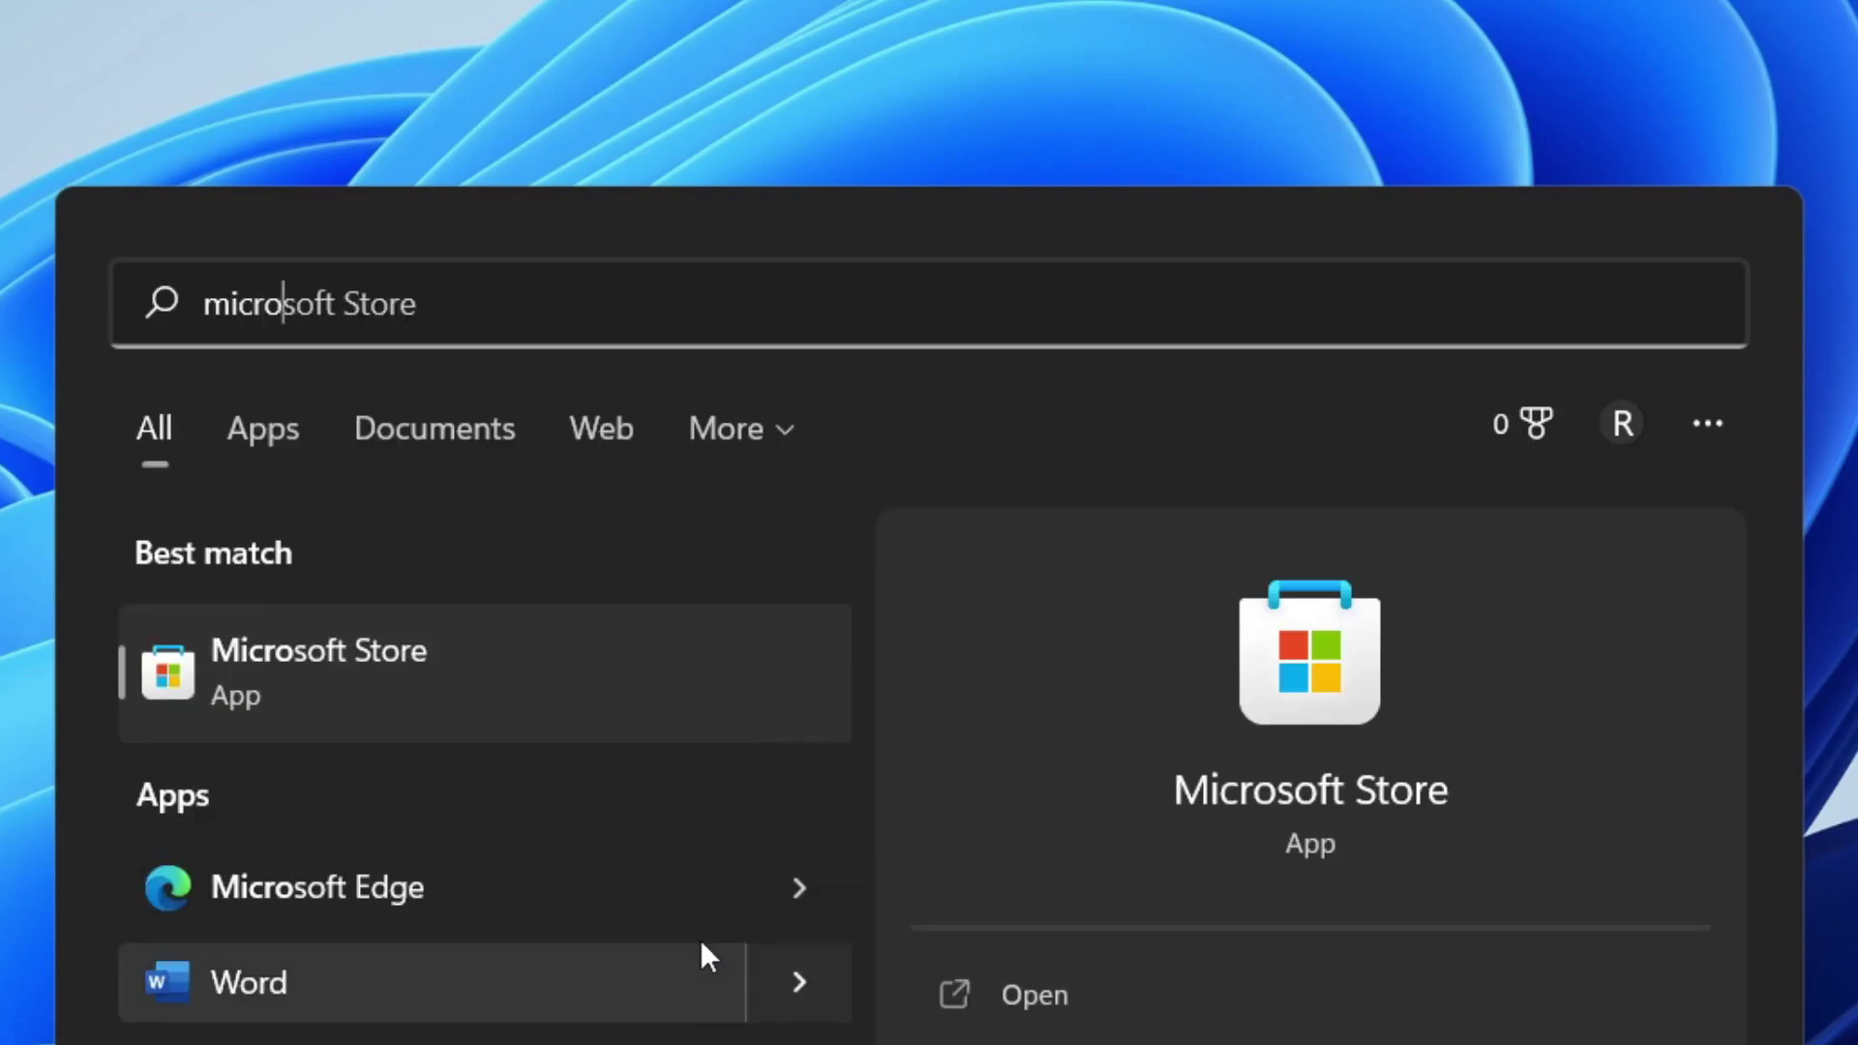
click(228, 678)
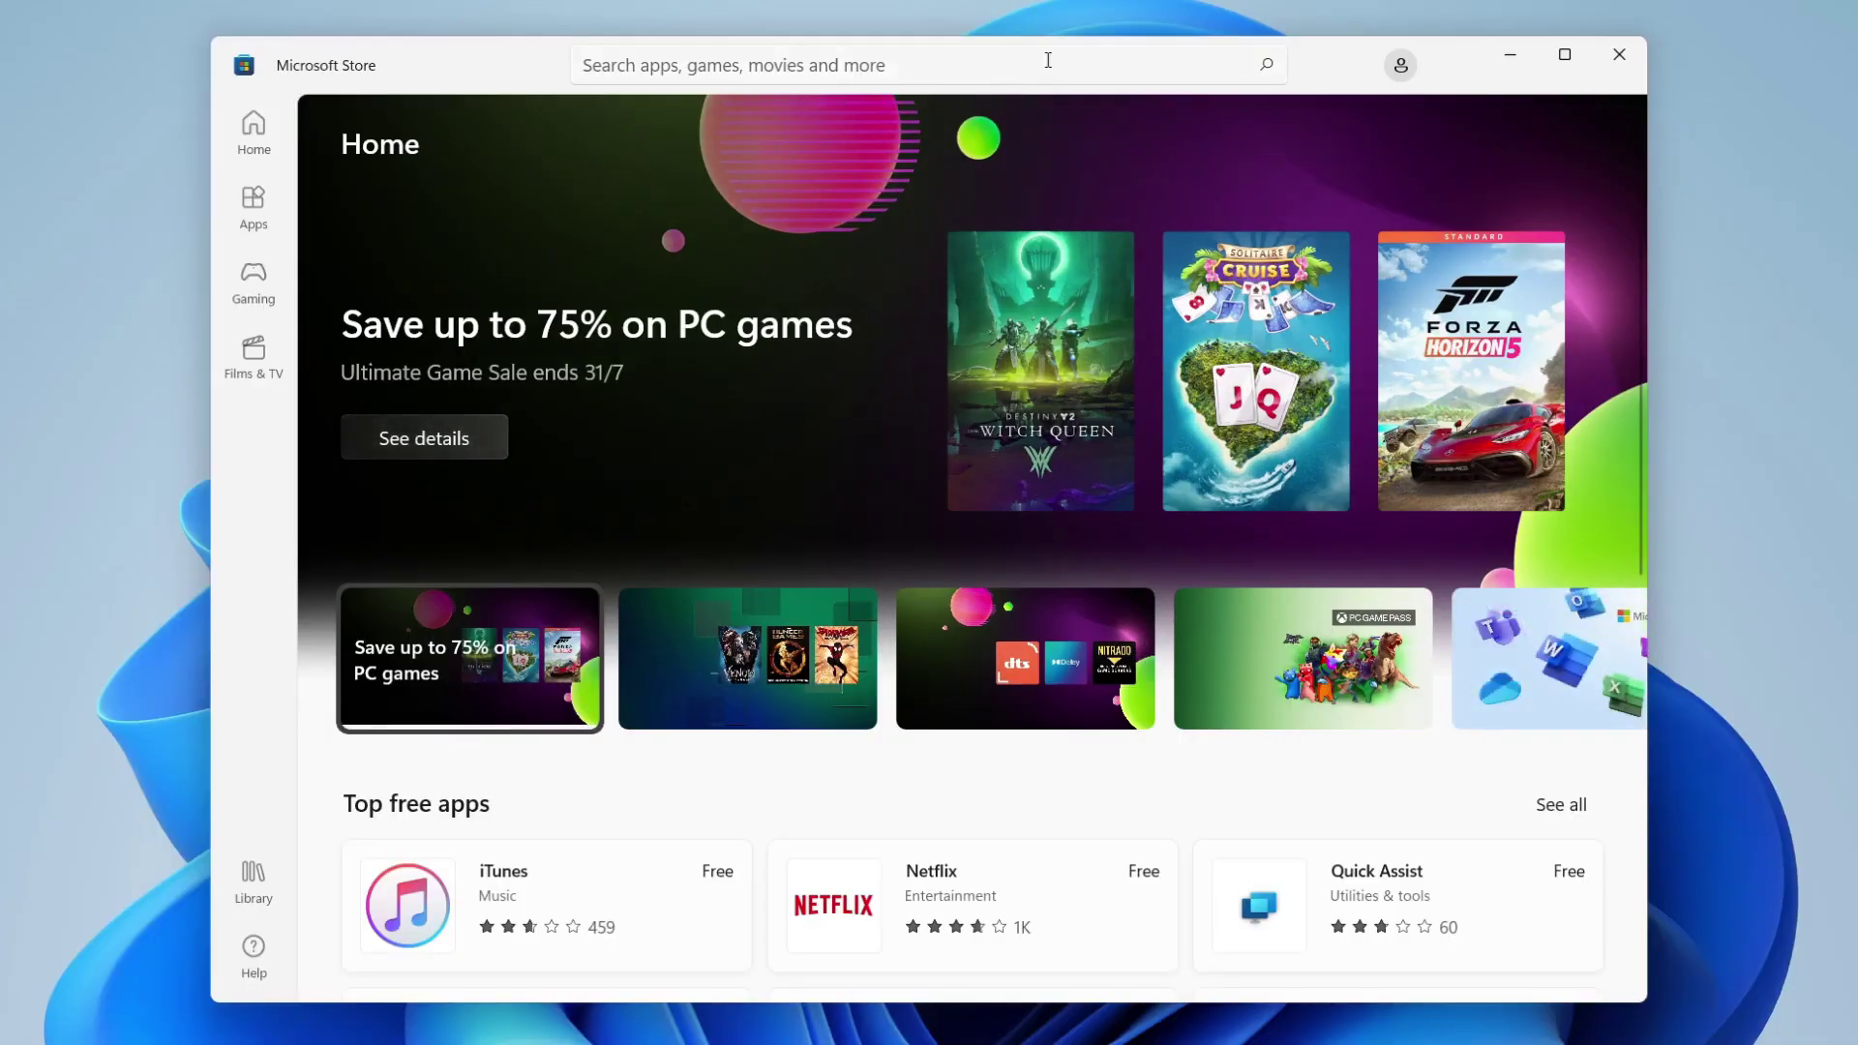
click(1400, 67)
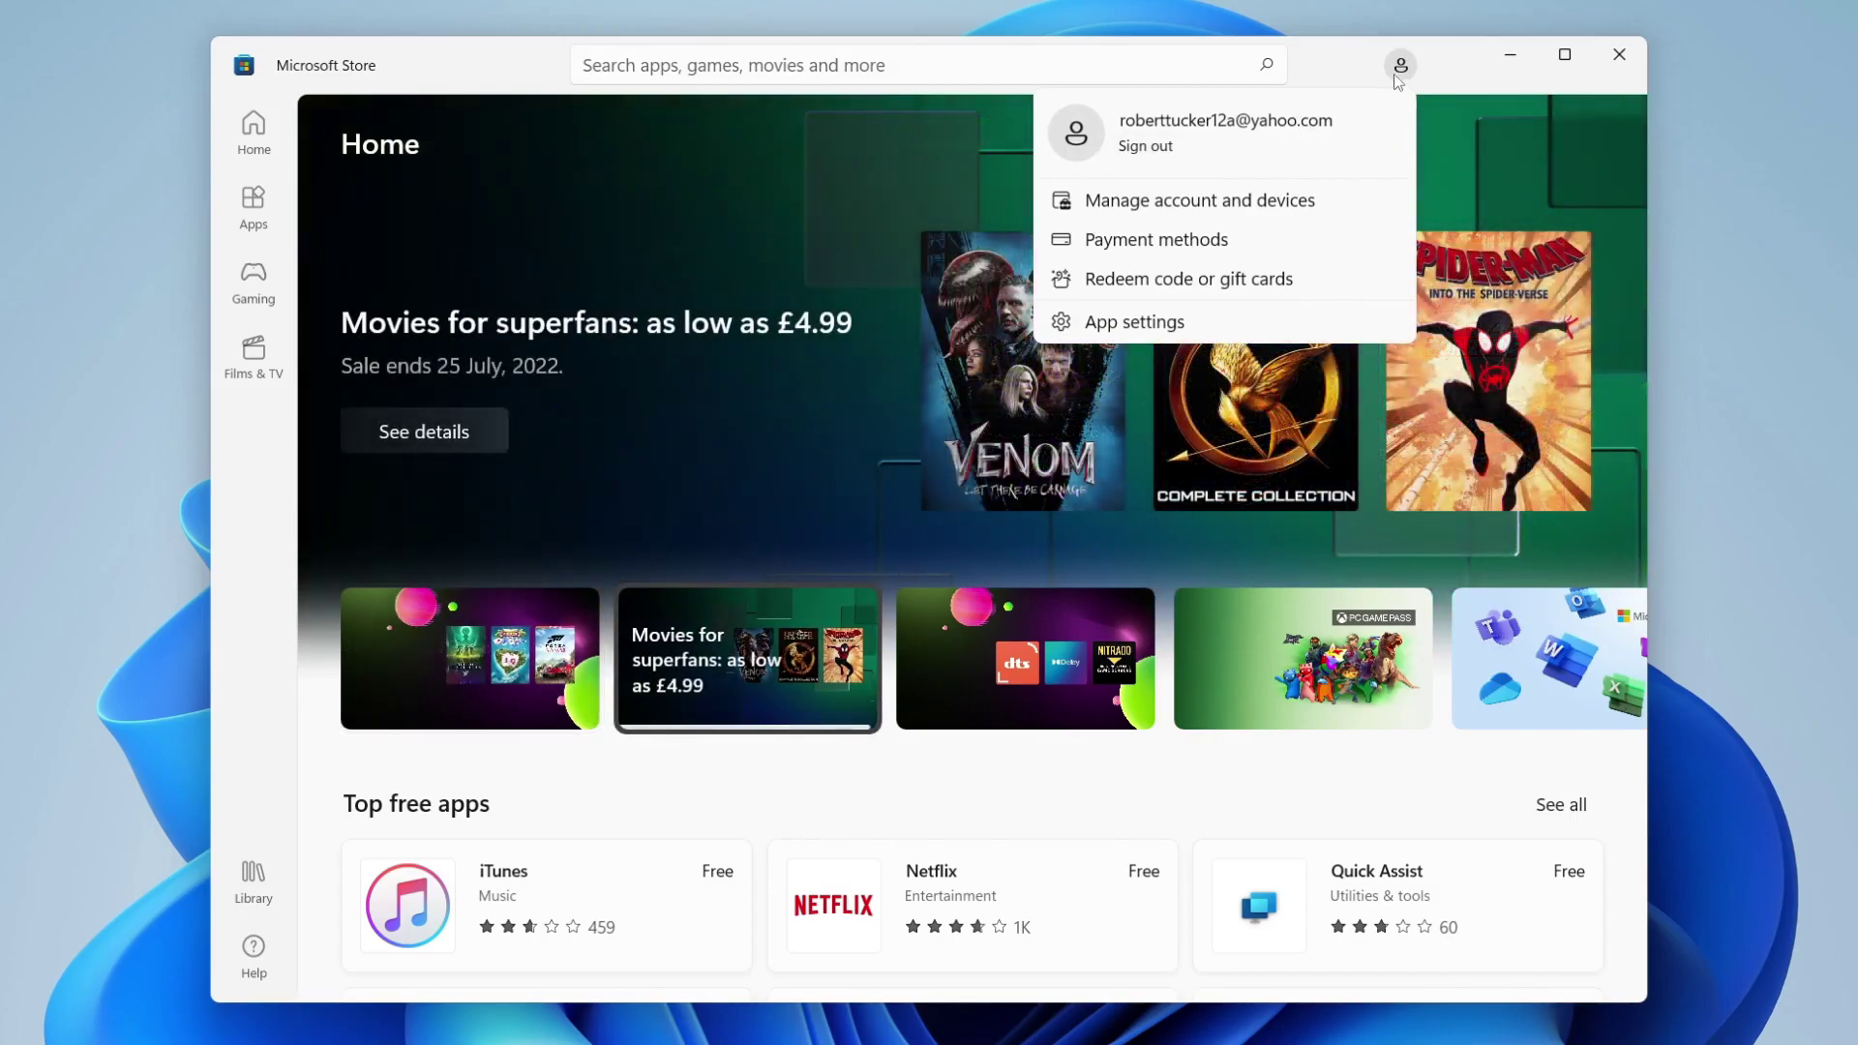
click(1395, 72)
click(1411, 68)
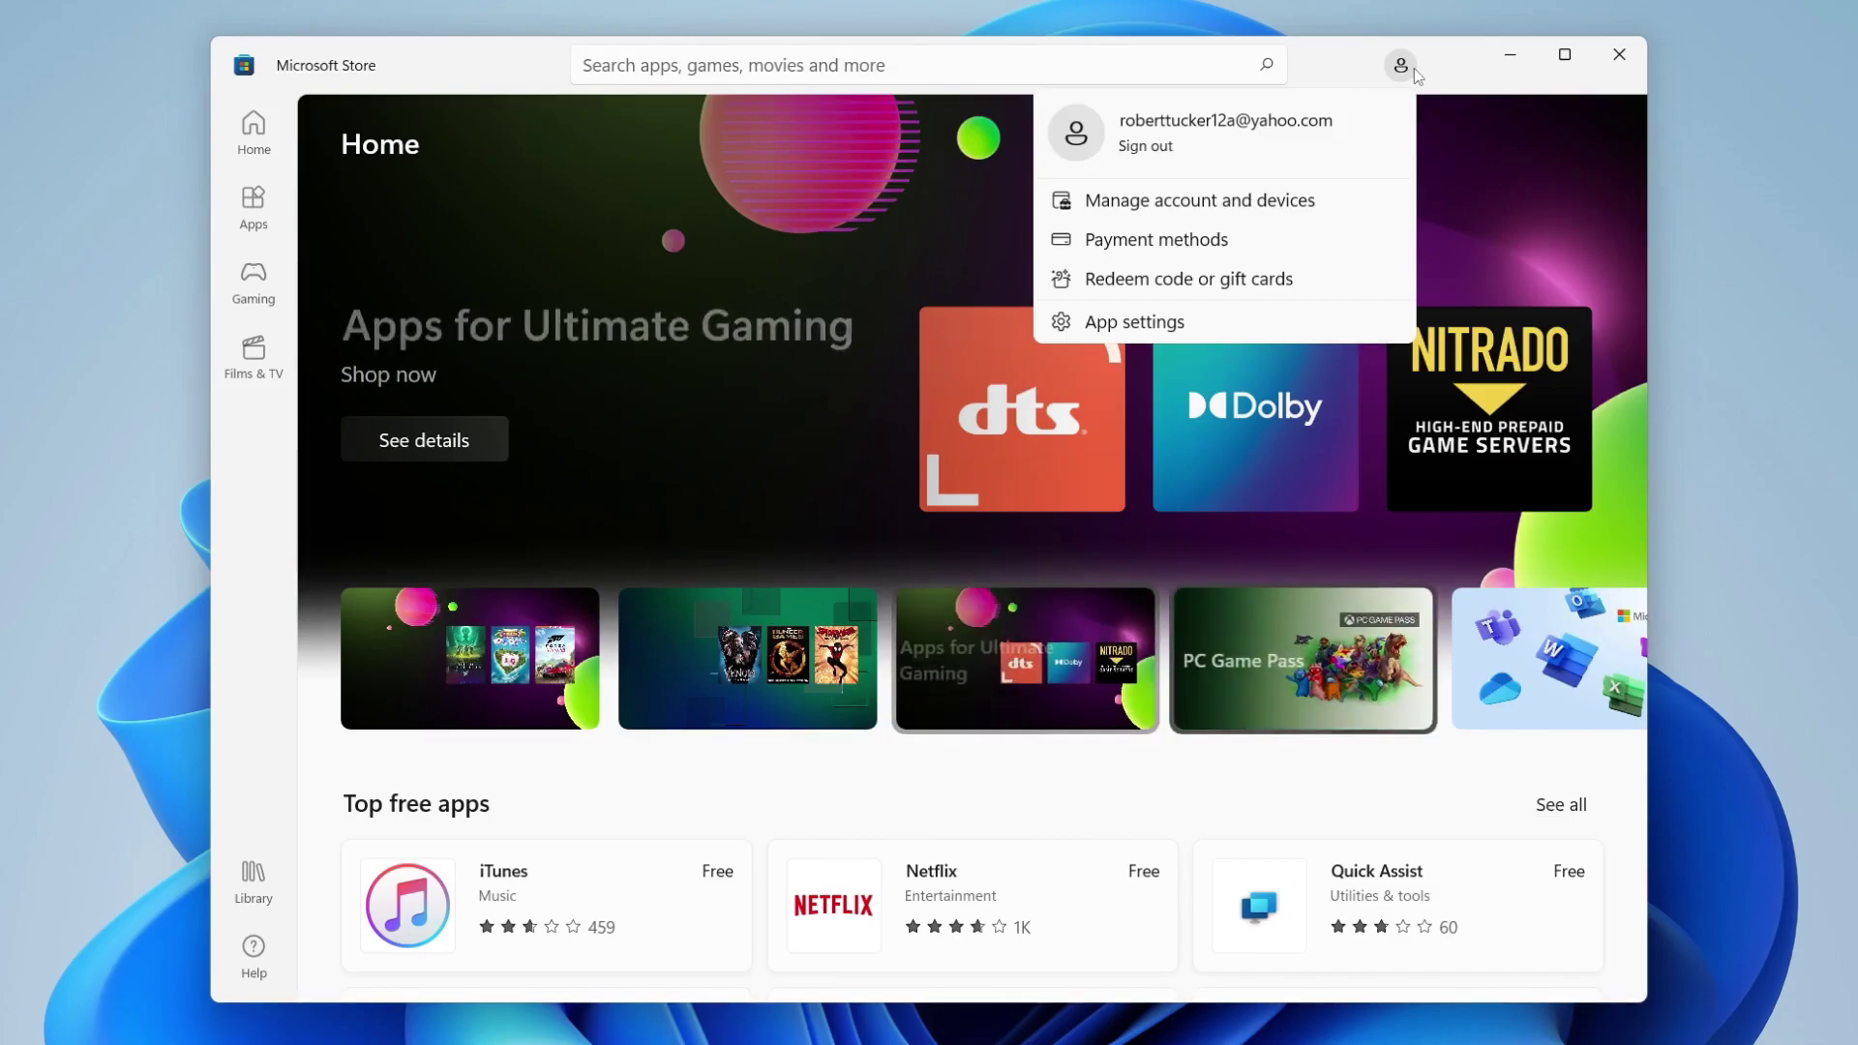
click(1414, 68)
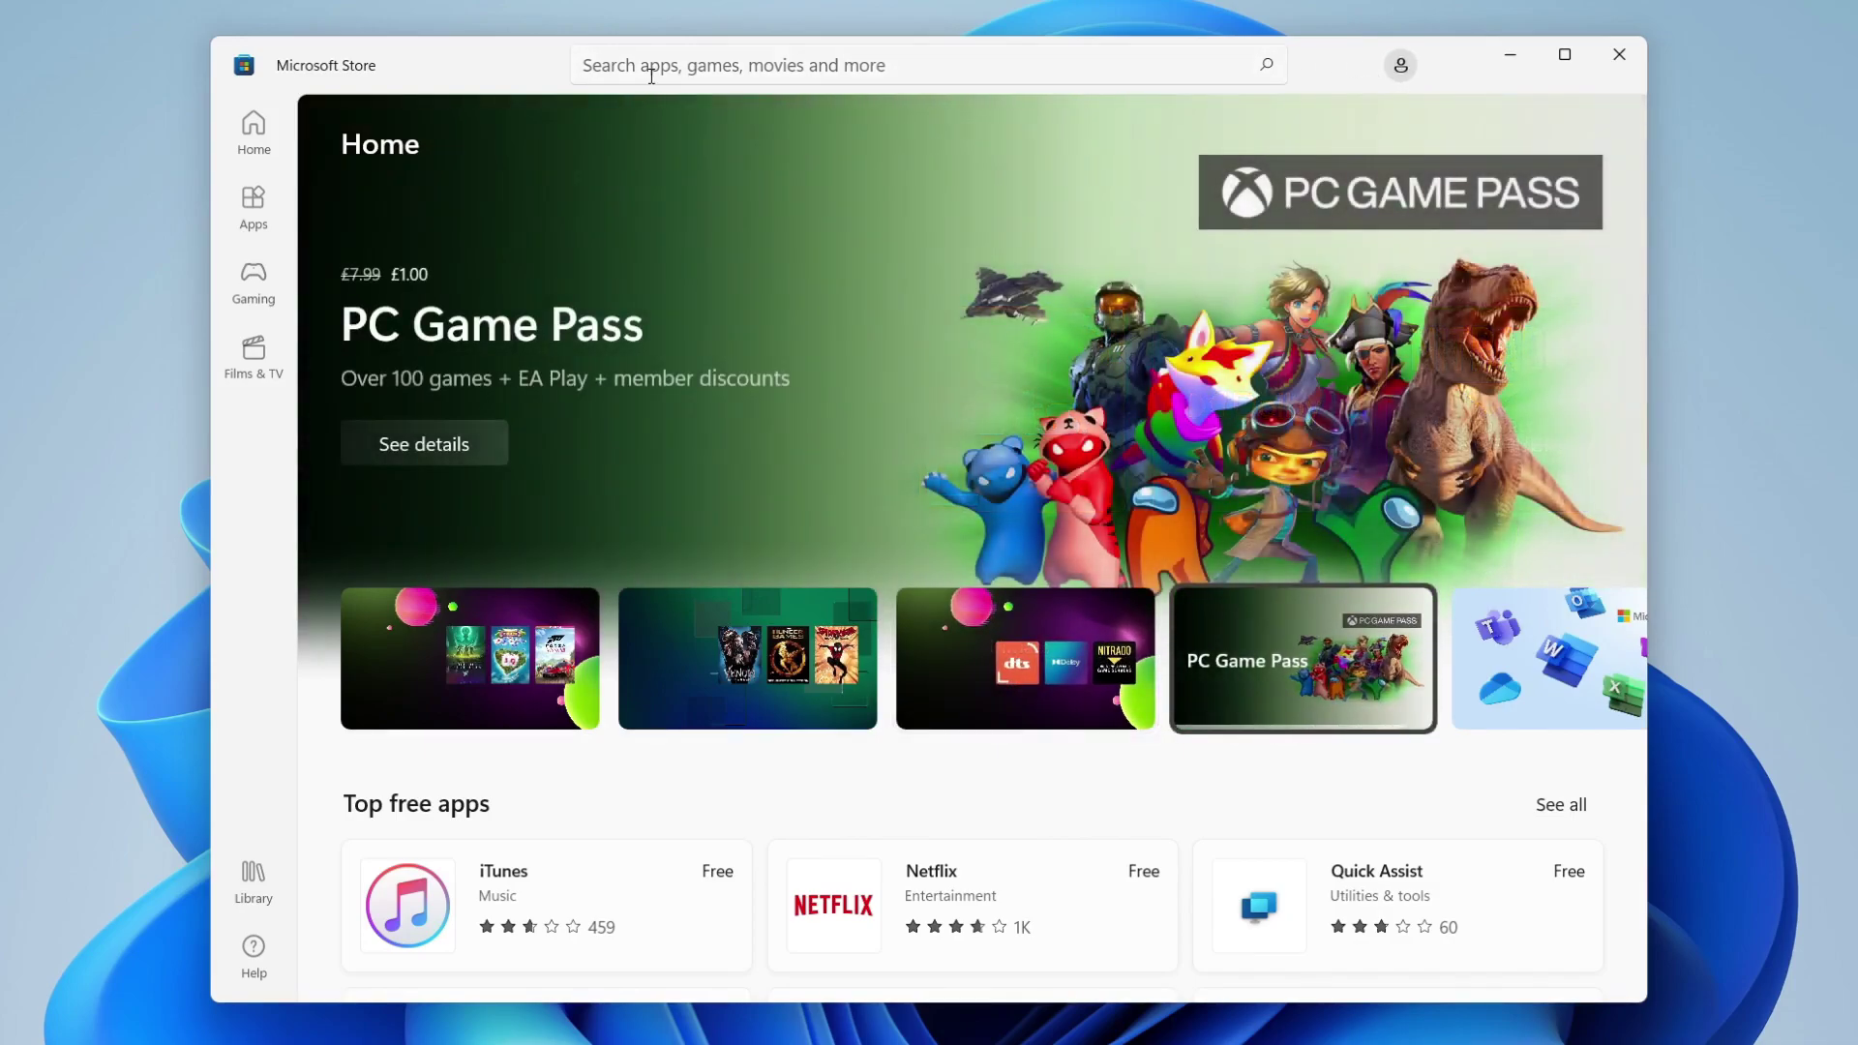
Step: Search the Store for 'minecraft' and open the Minecraft Launcher product page
click(697, 80)
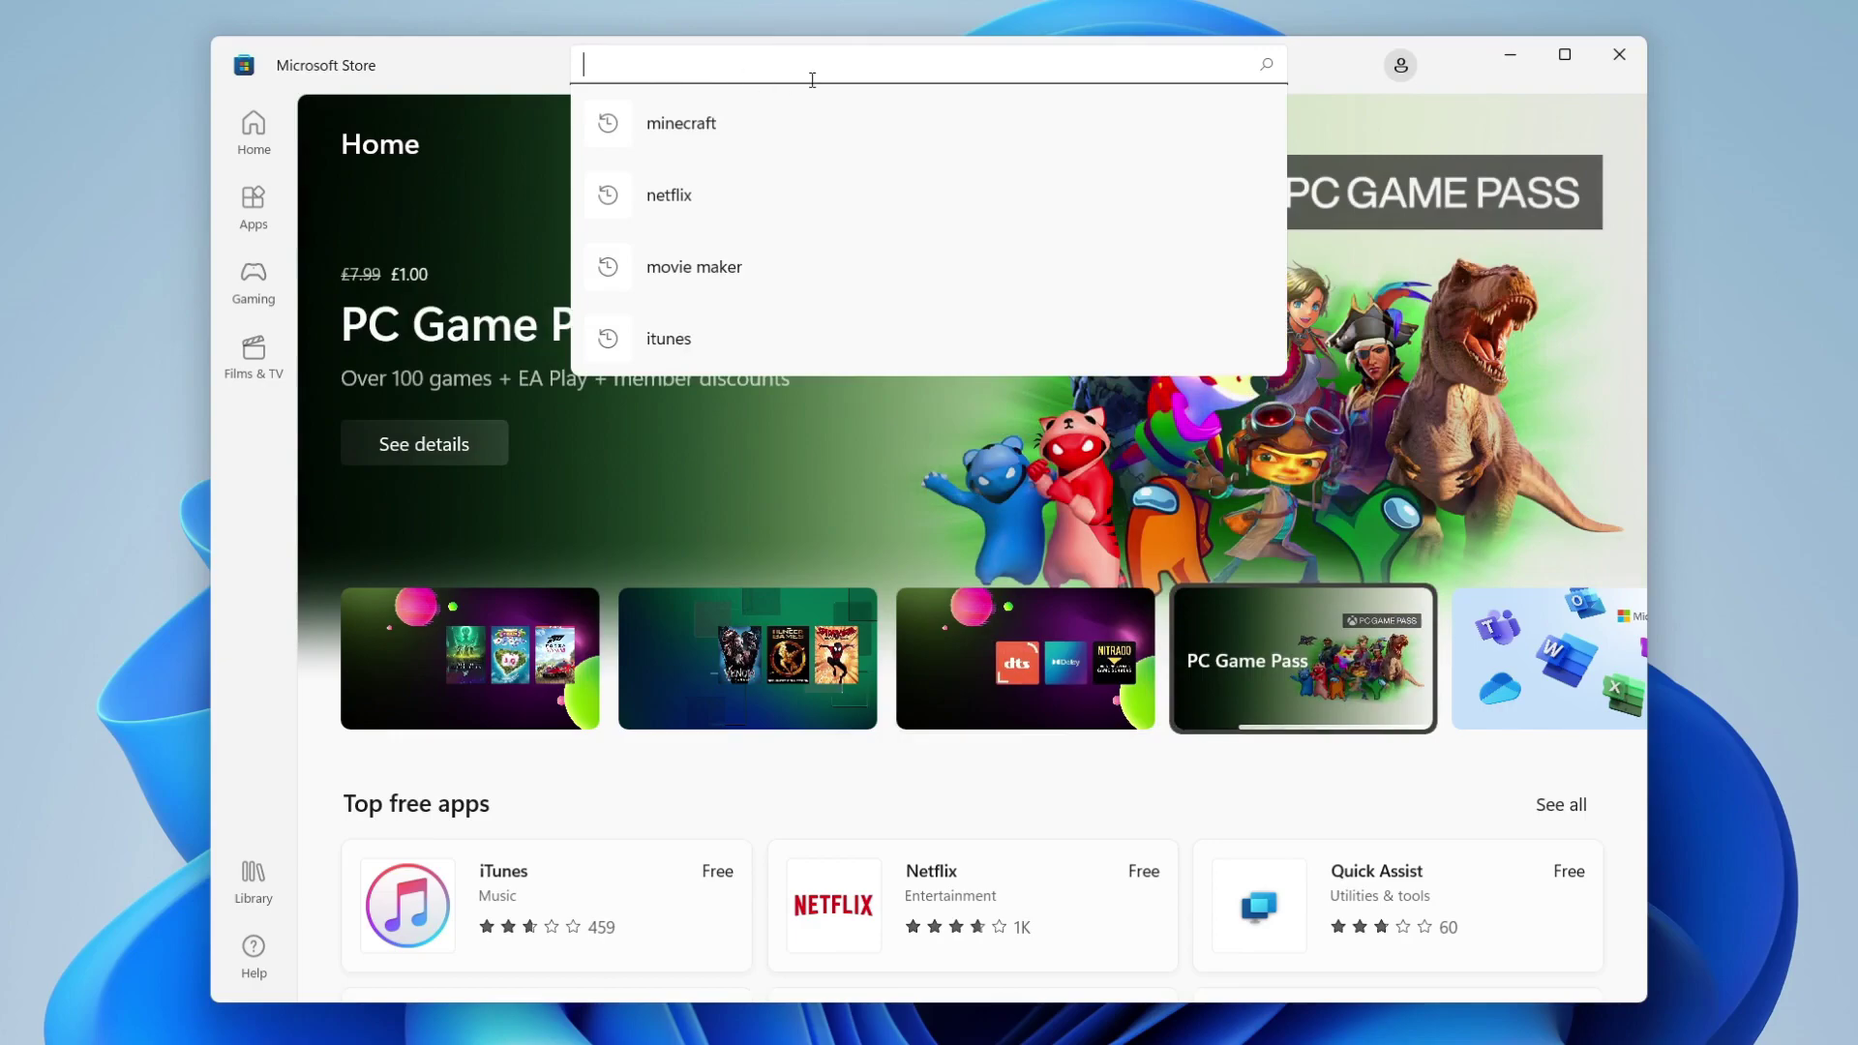
text(minecraft)
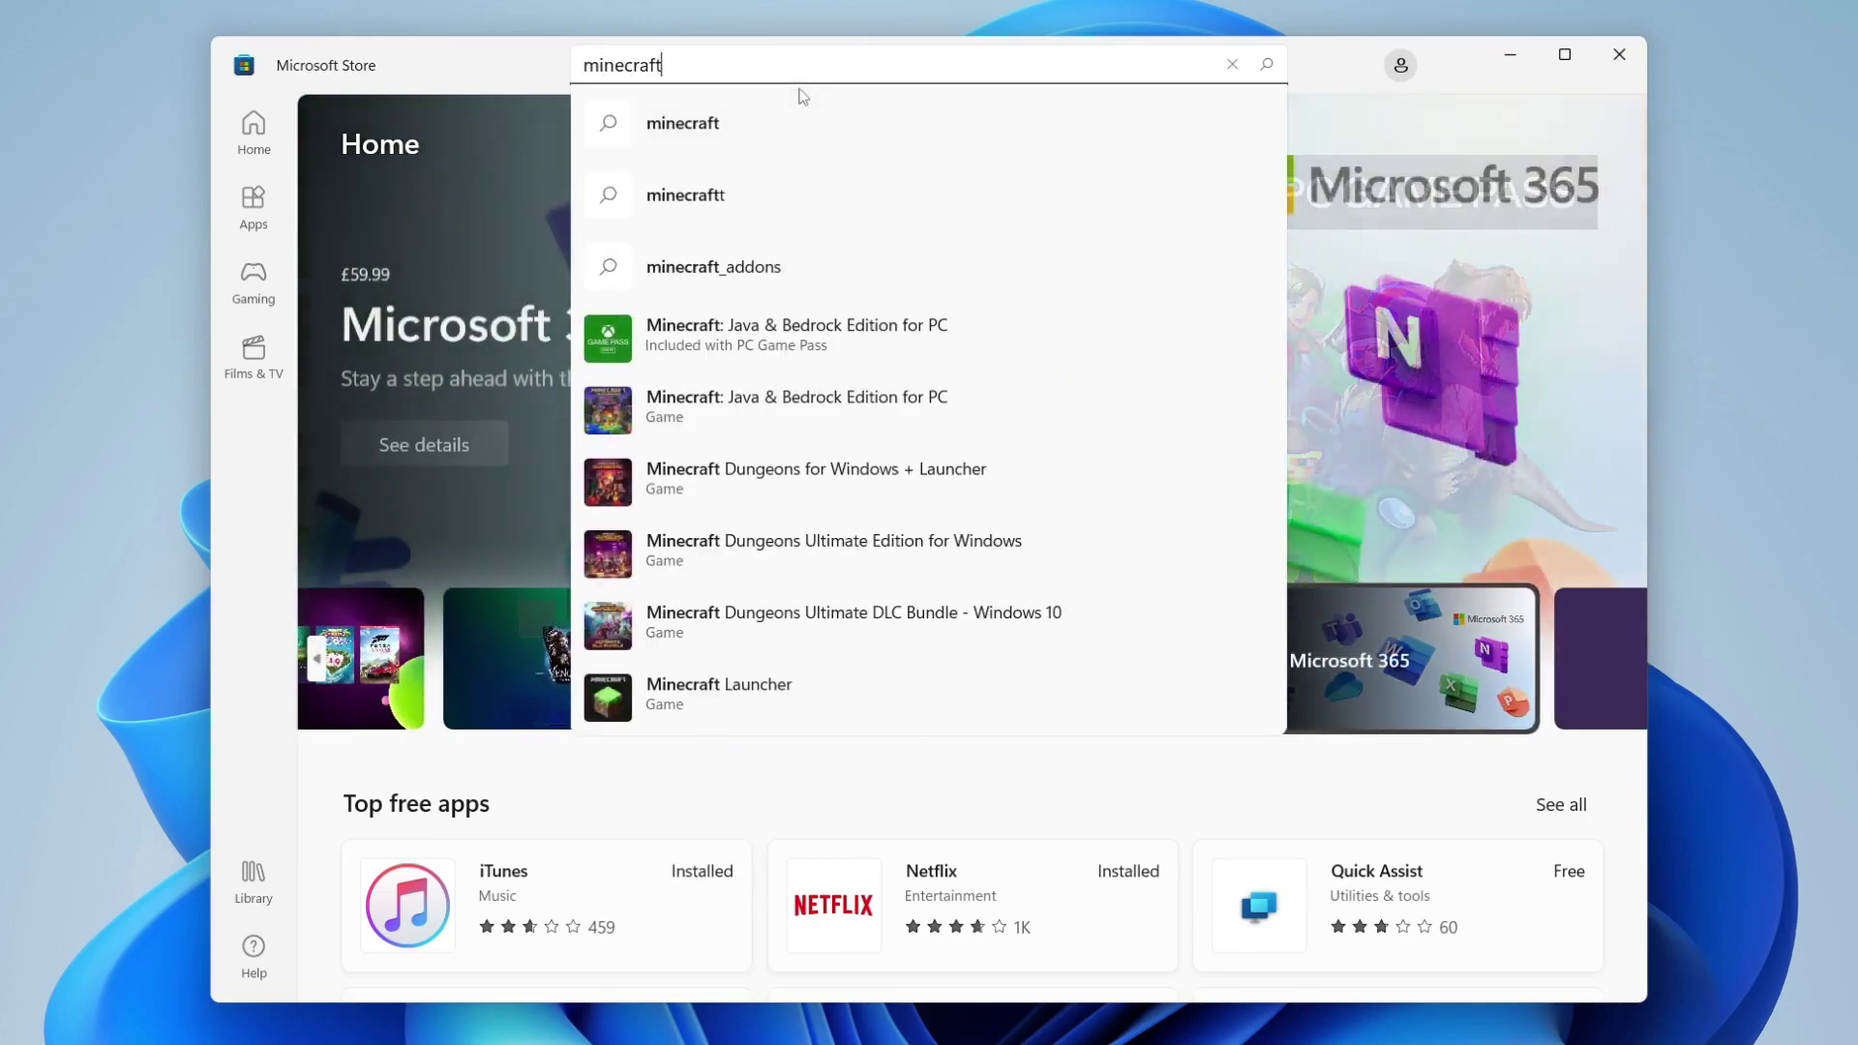
key(Return)
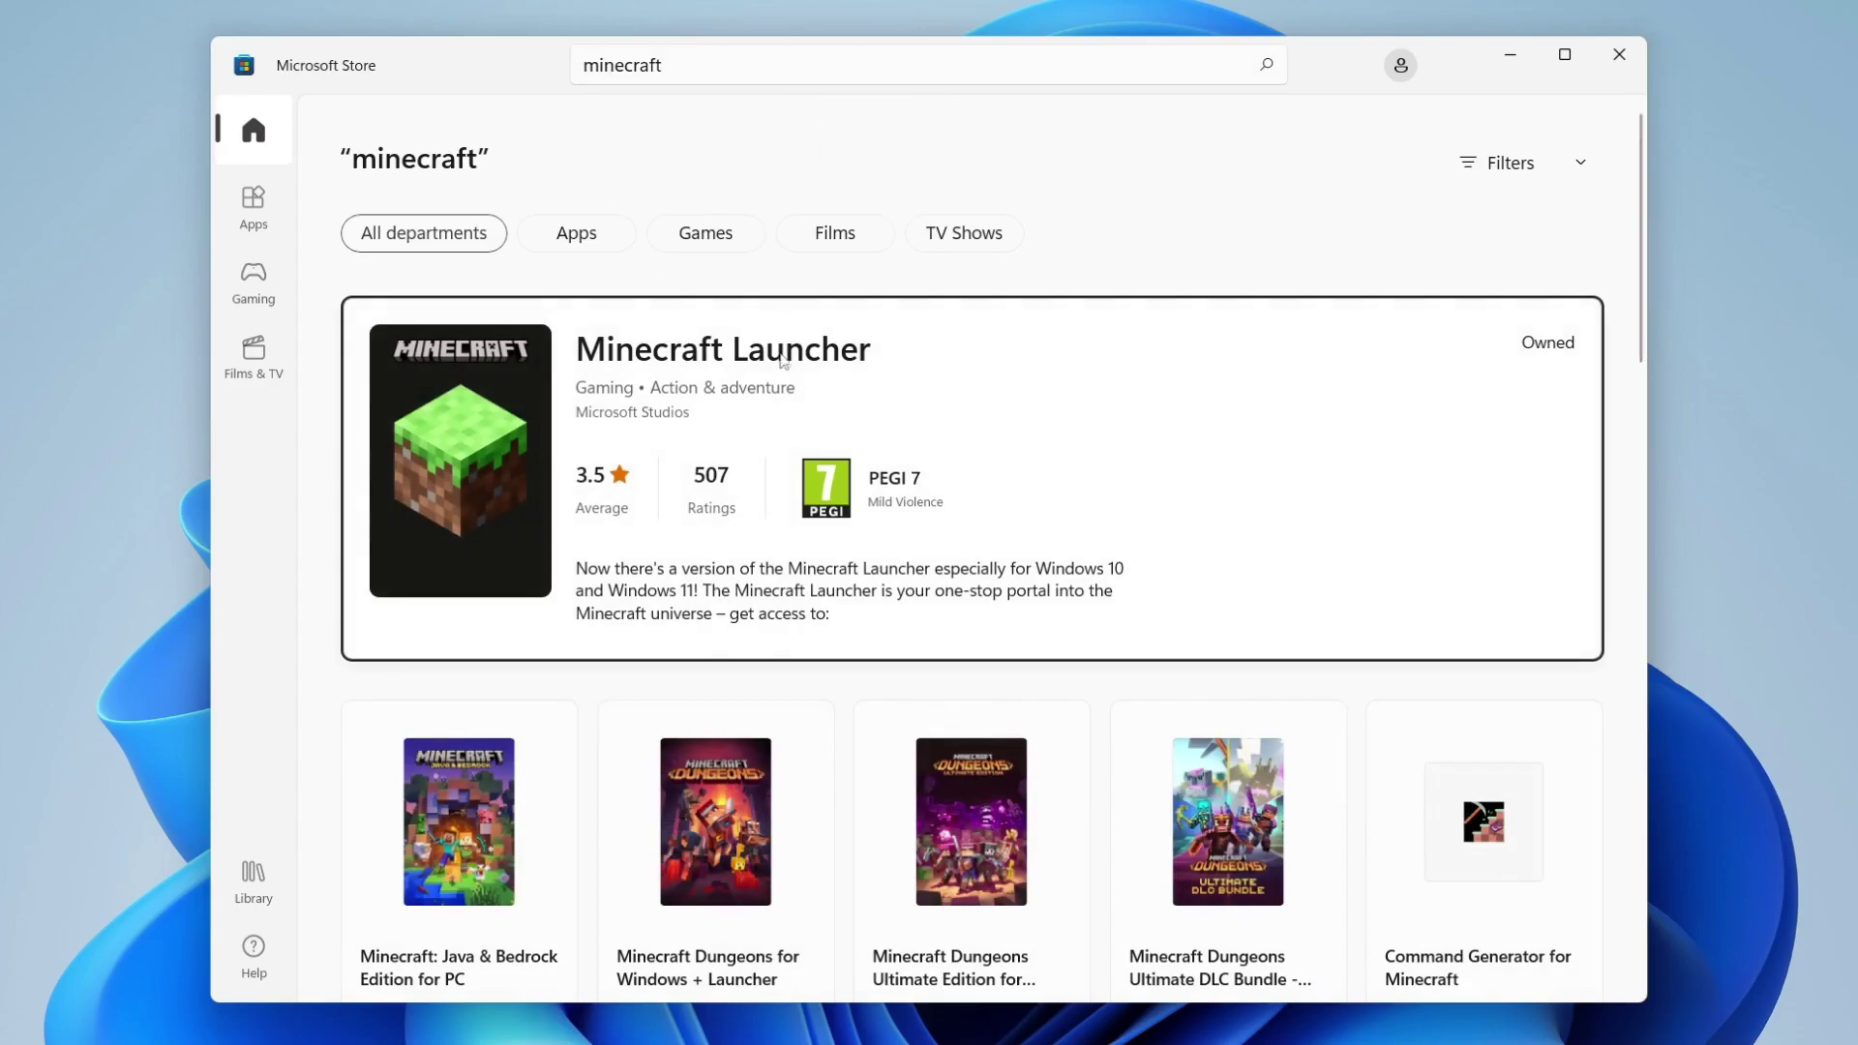
click(758, 381)
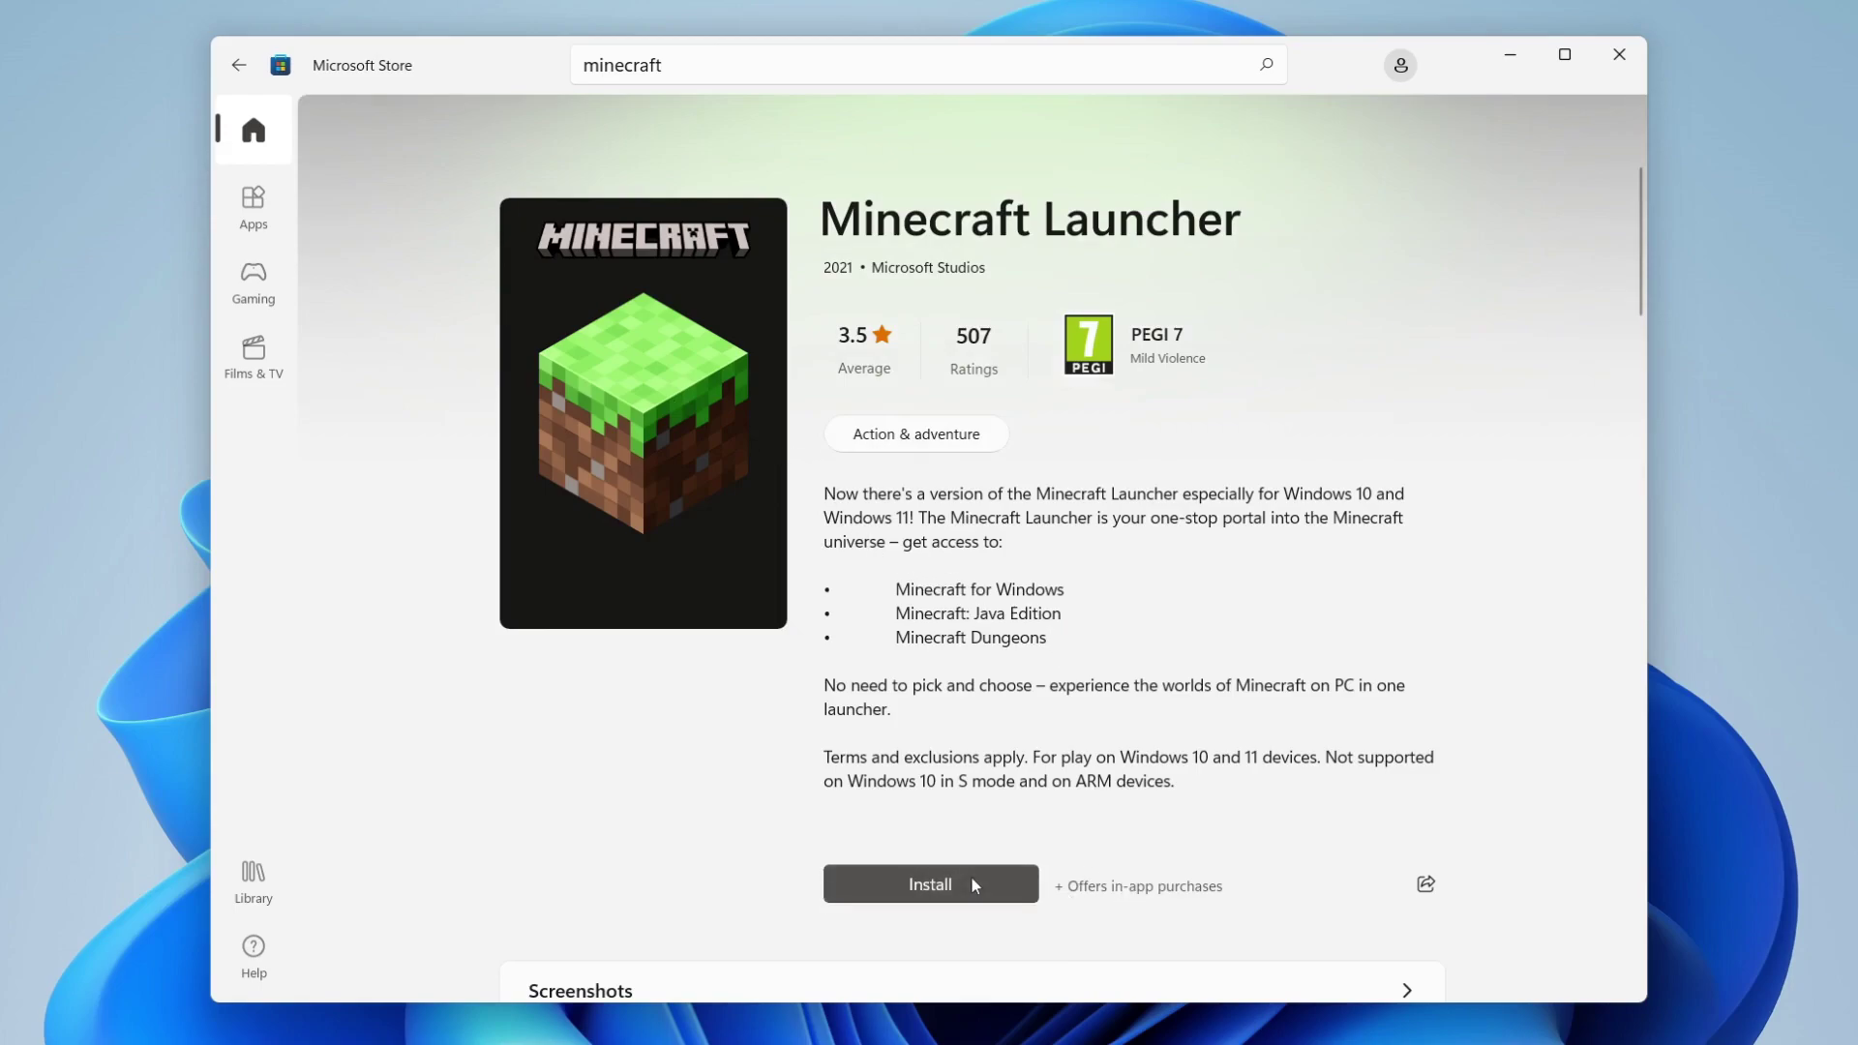
Step: Install the Minecraft Launcher, then close the Microsoft Store window
click(919, 878)
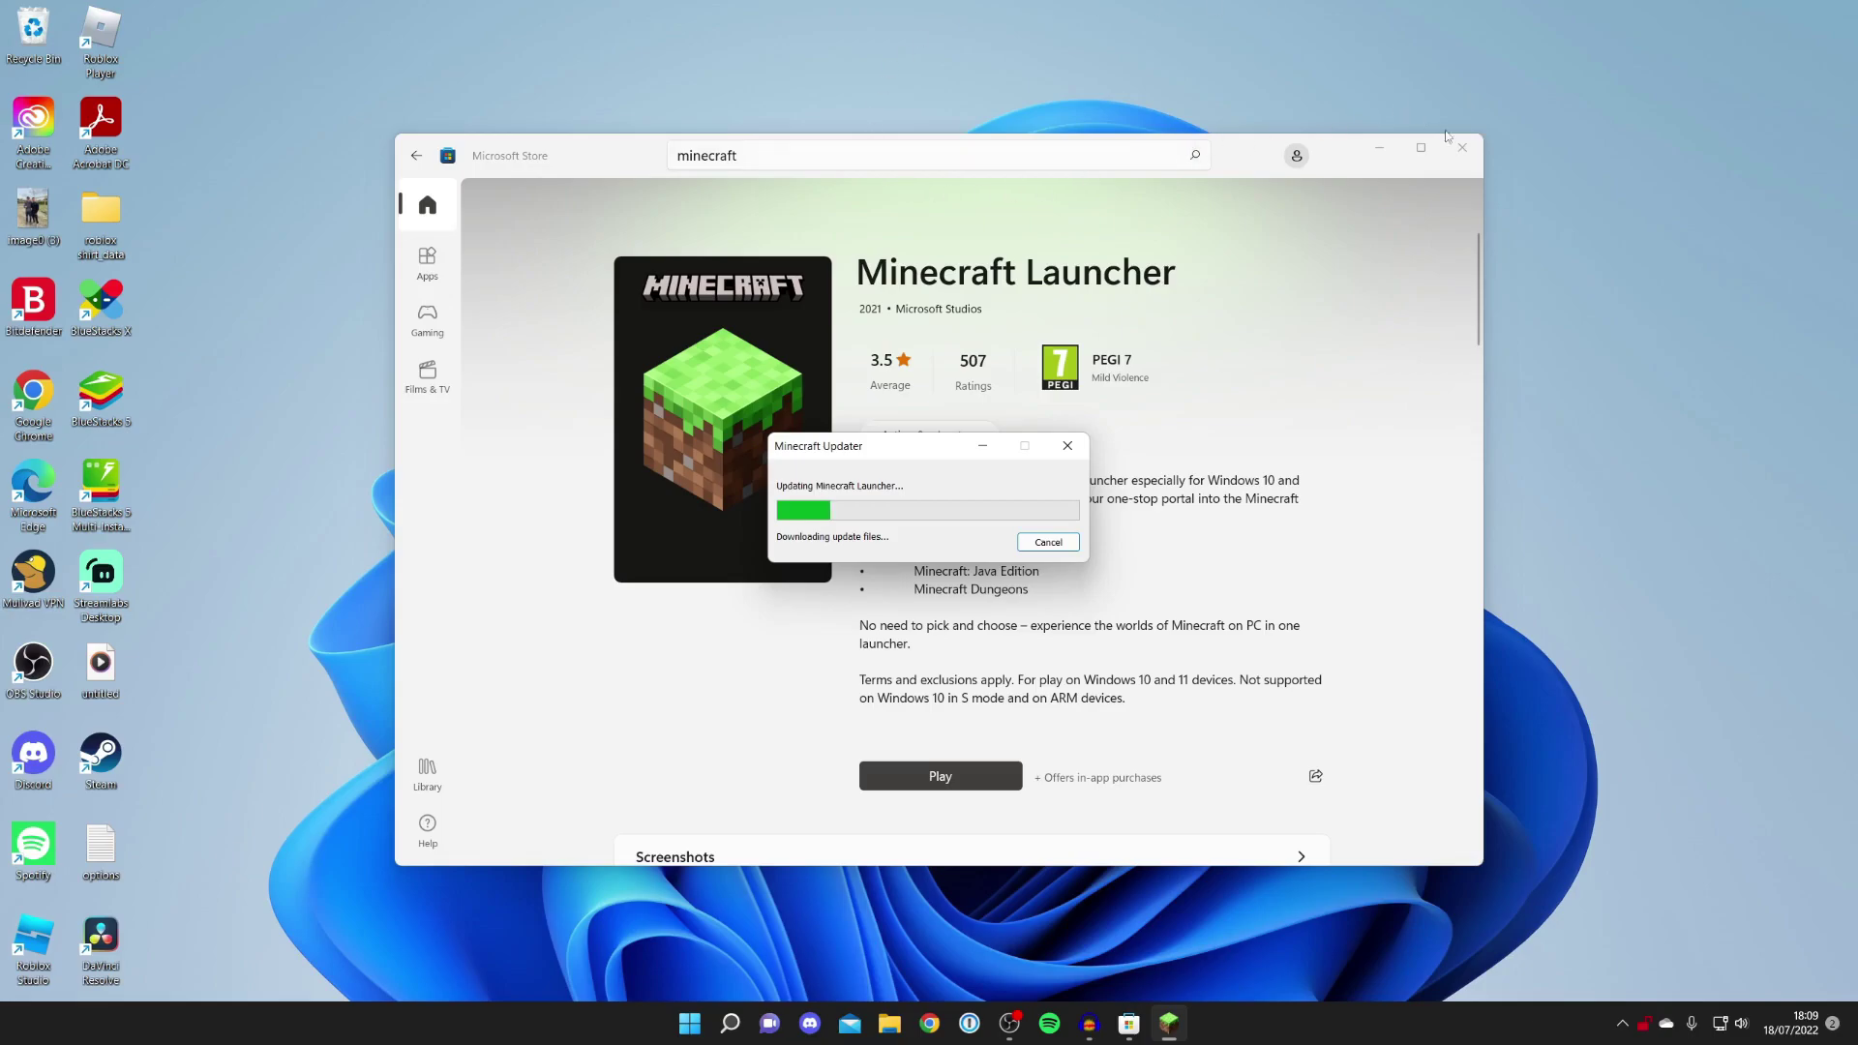
click(1461, 147)
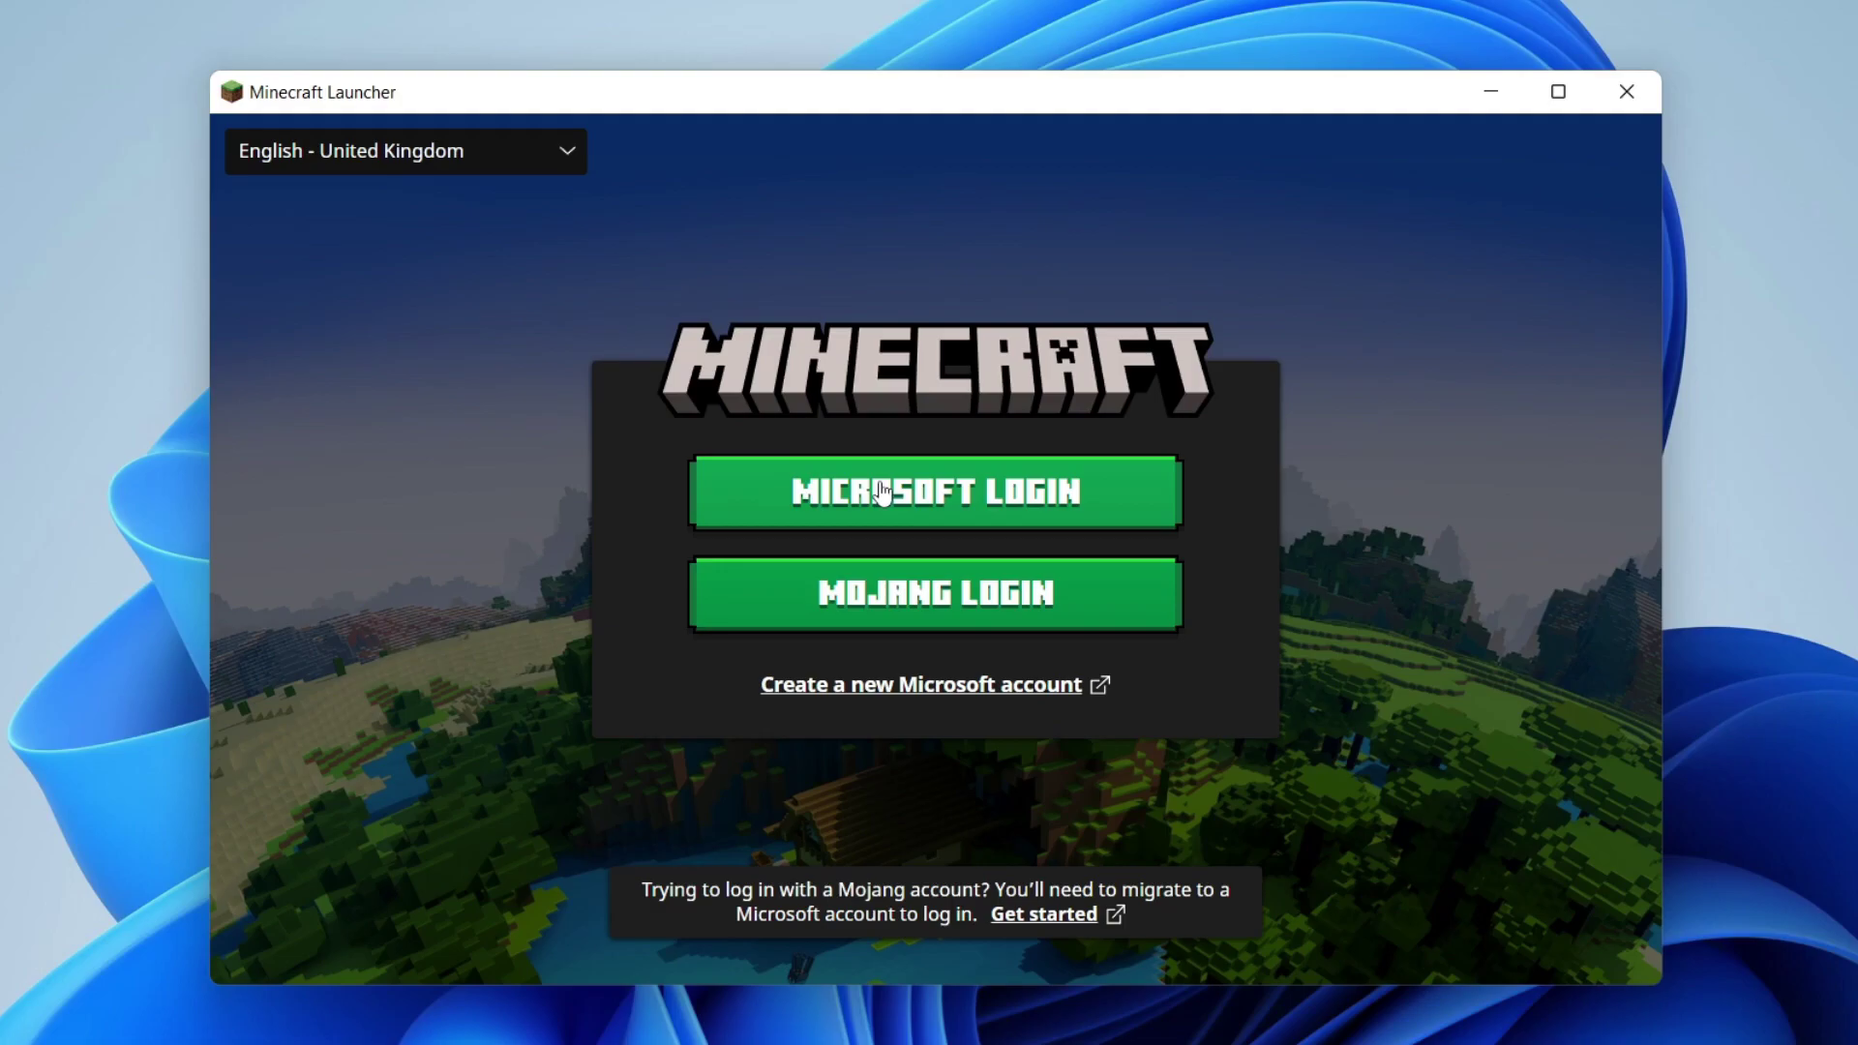
Step: Log in with the Microsoft account, continue with the Xbox account, and play Minecraft: Java Edition 1.19
click(799, 493)
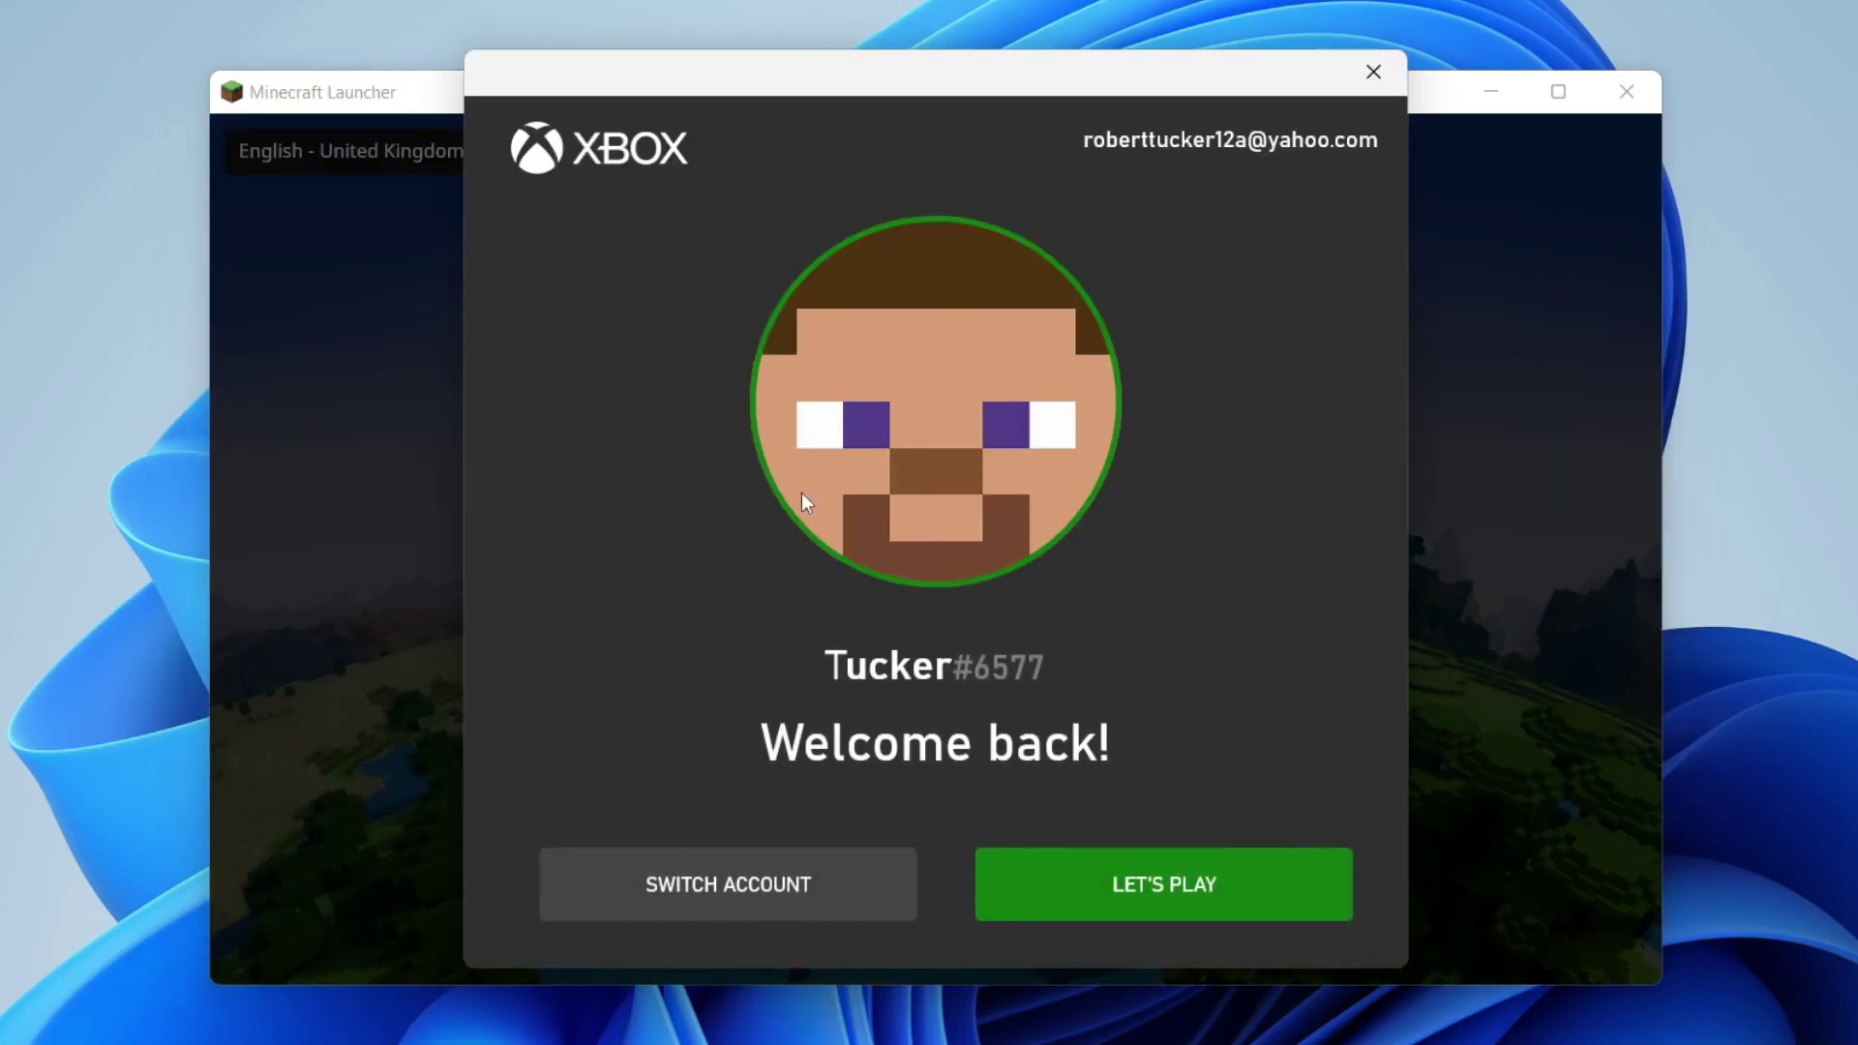
click(1159, 869)
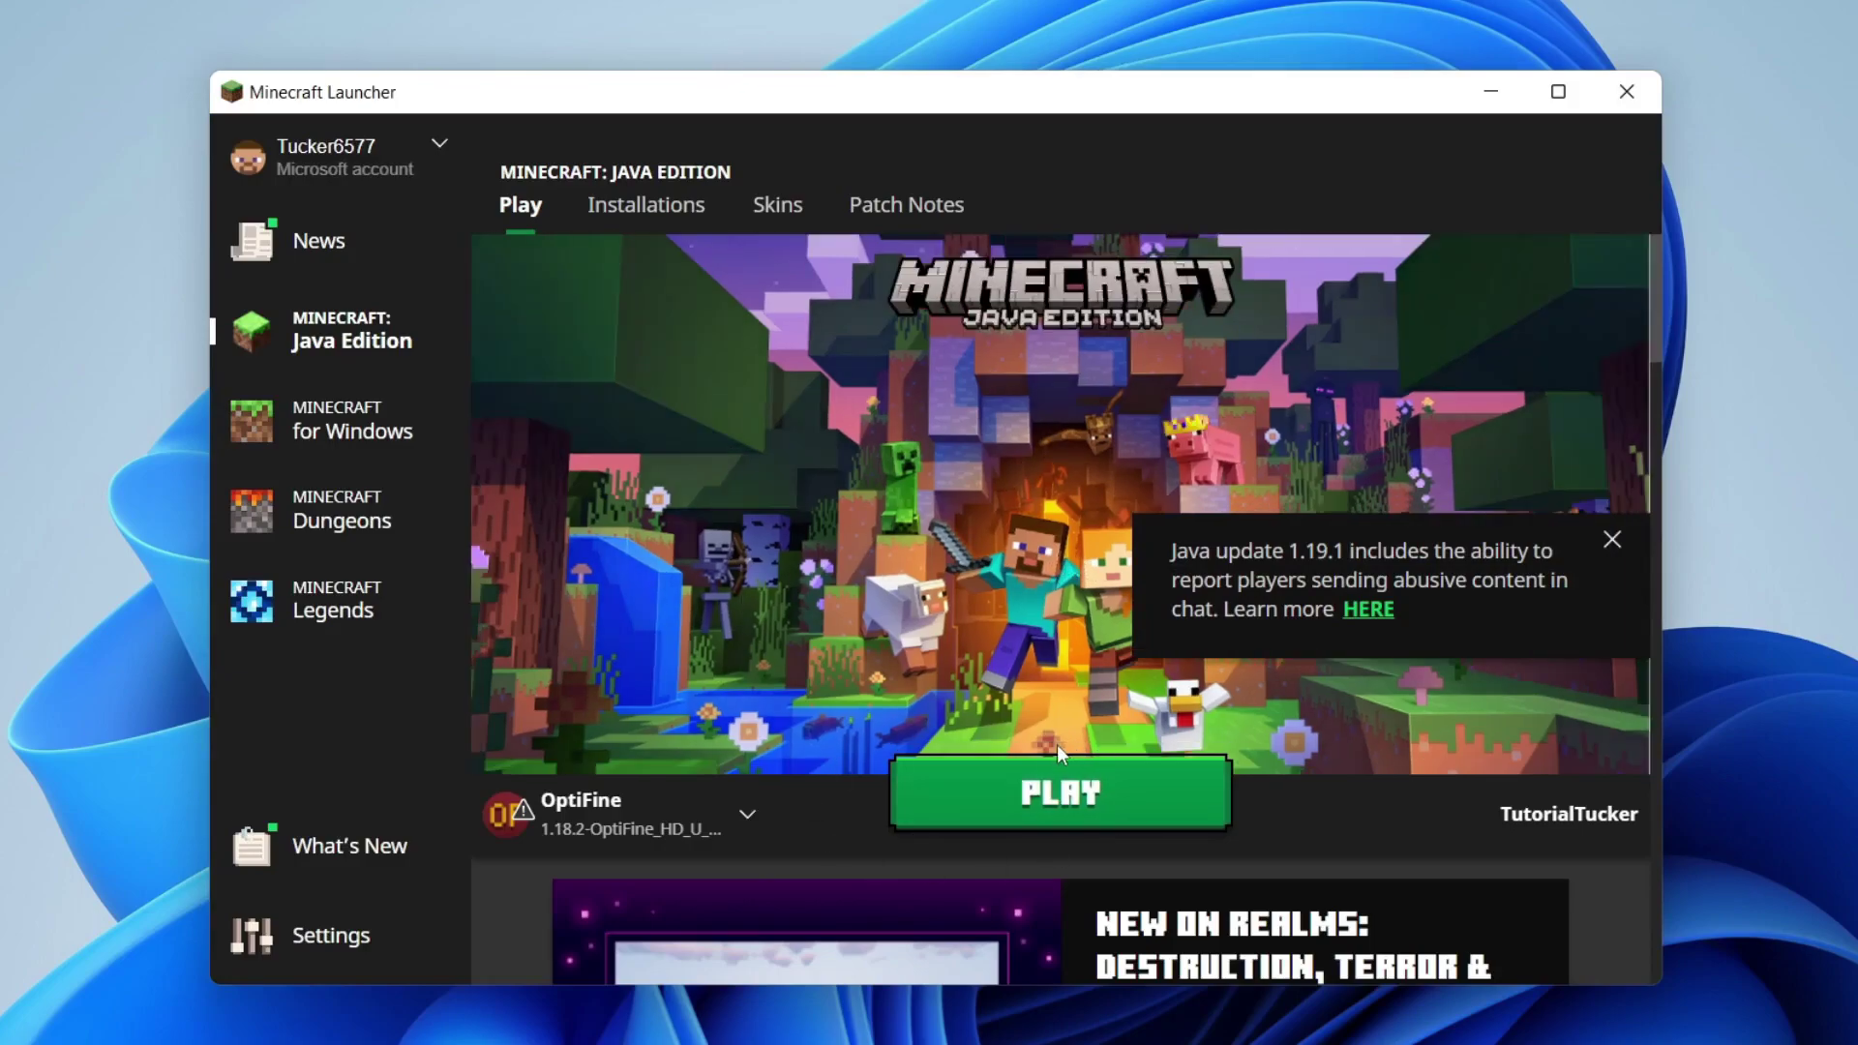
click(1070, 795)
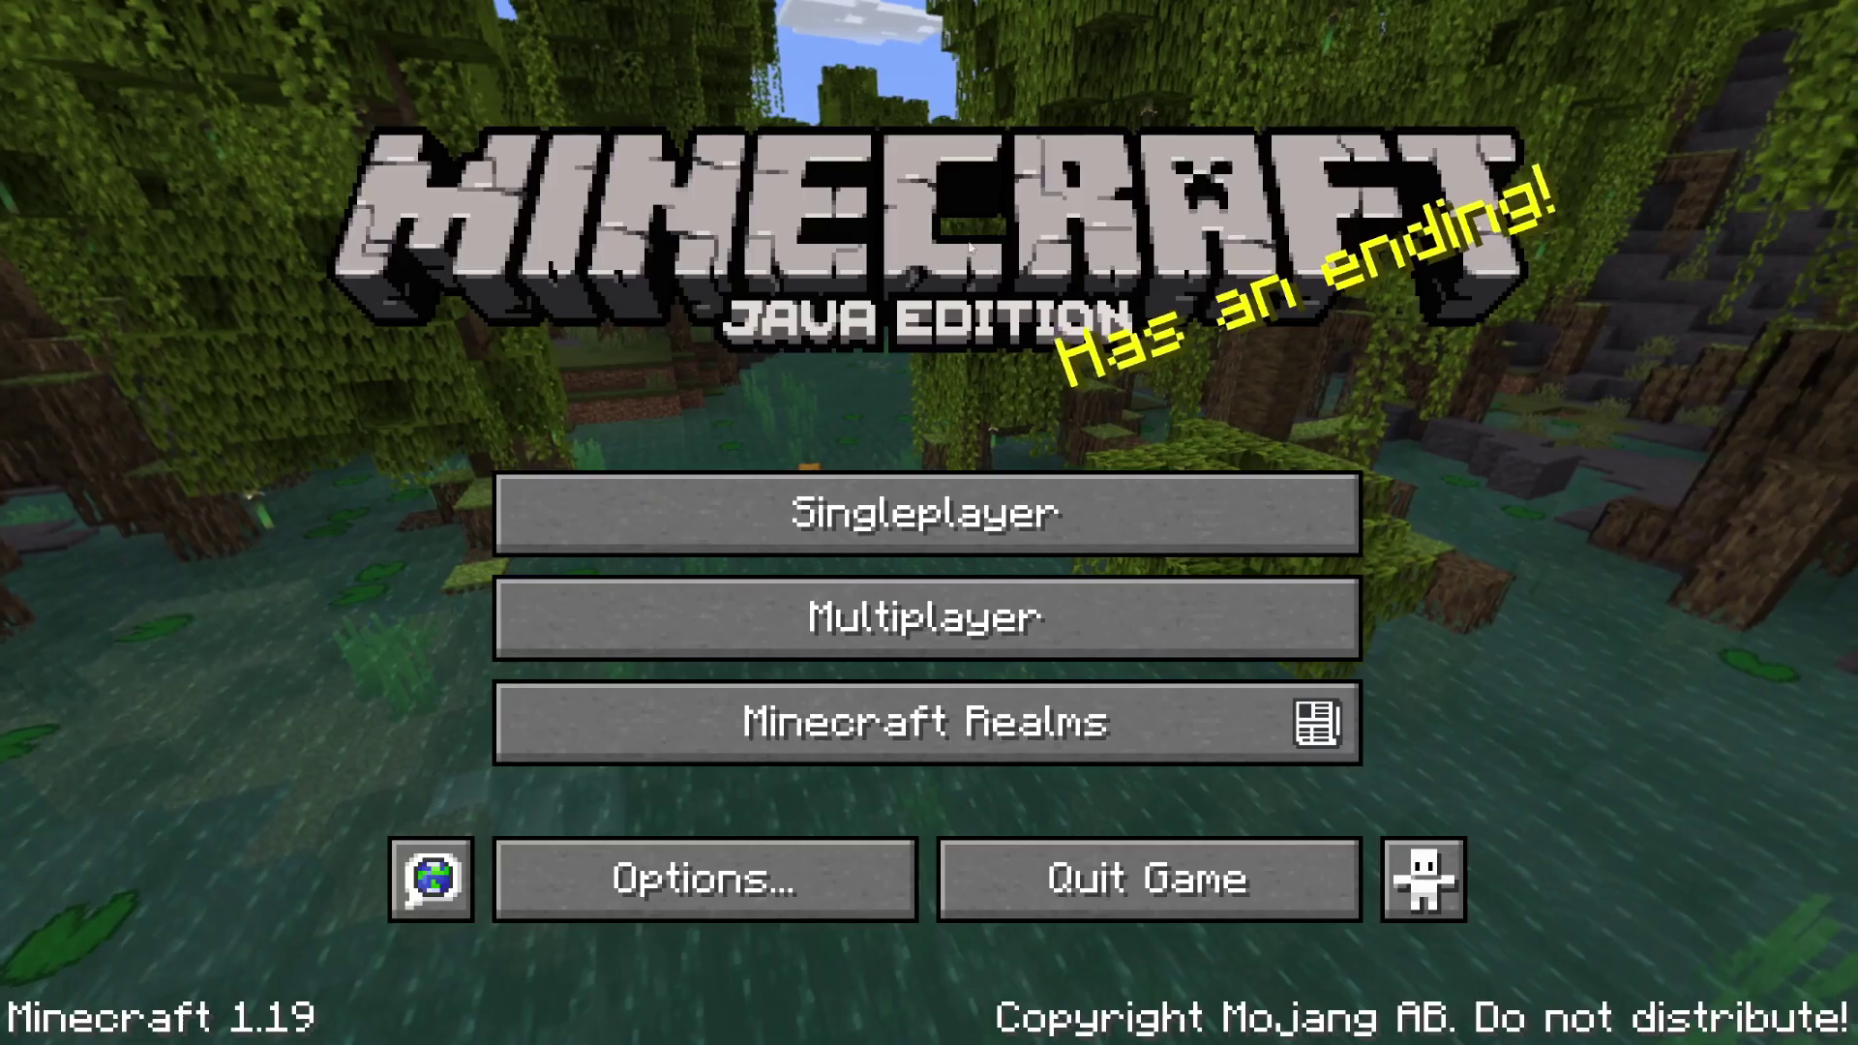